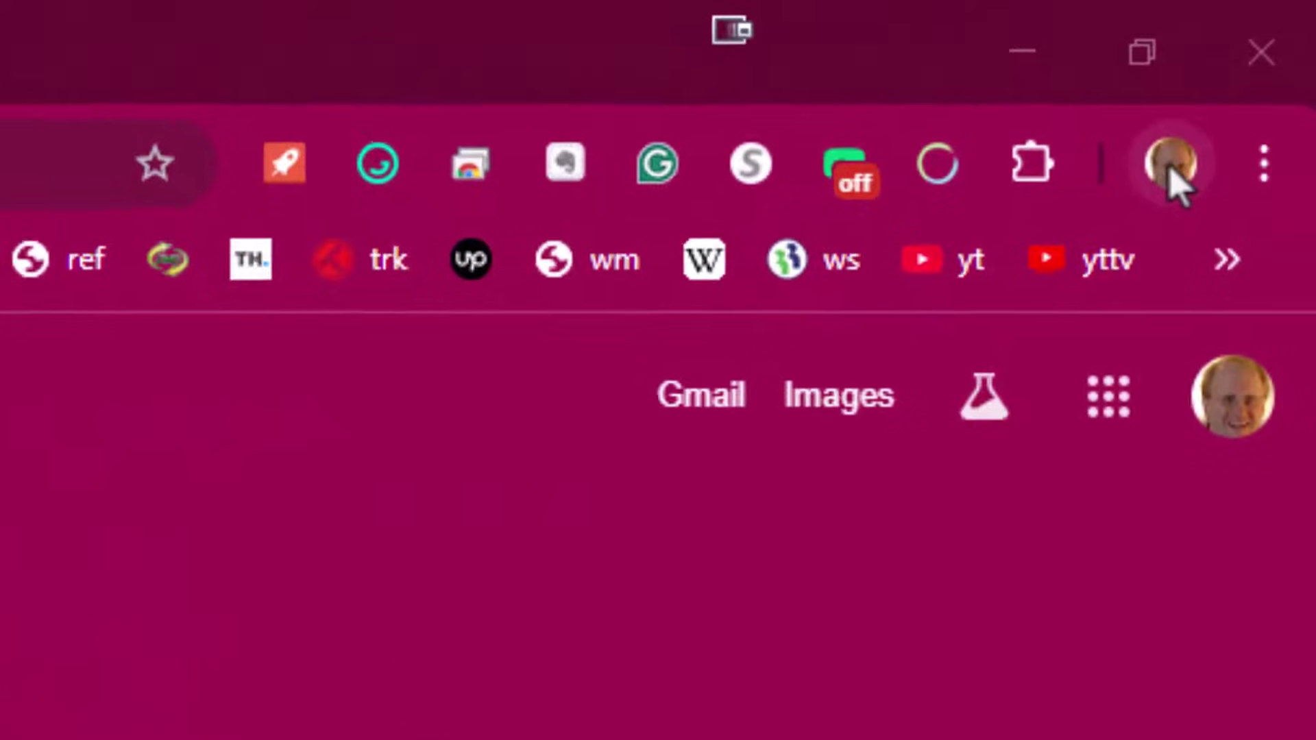
Step: Open the profile menu from the avatar at the right of the Chrome toolbar
left_click(1172, 165)
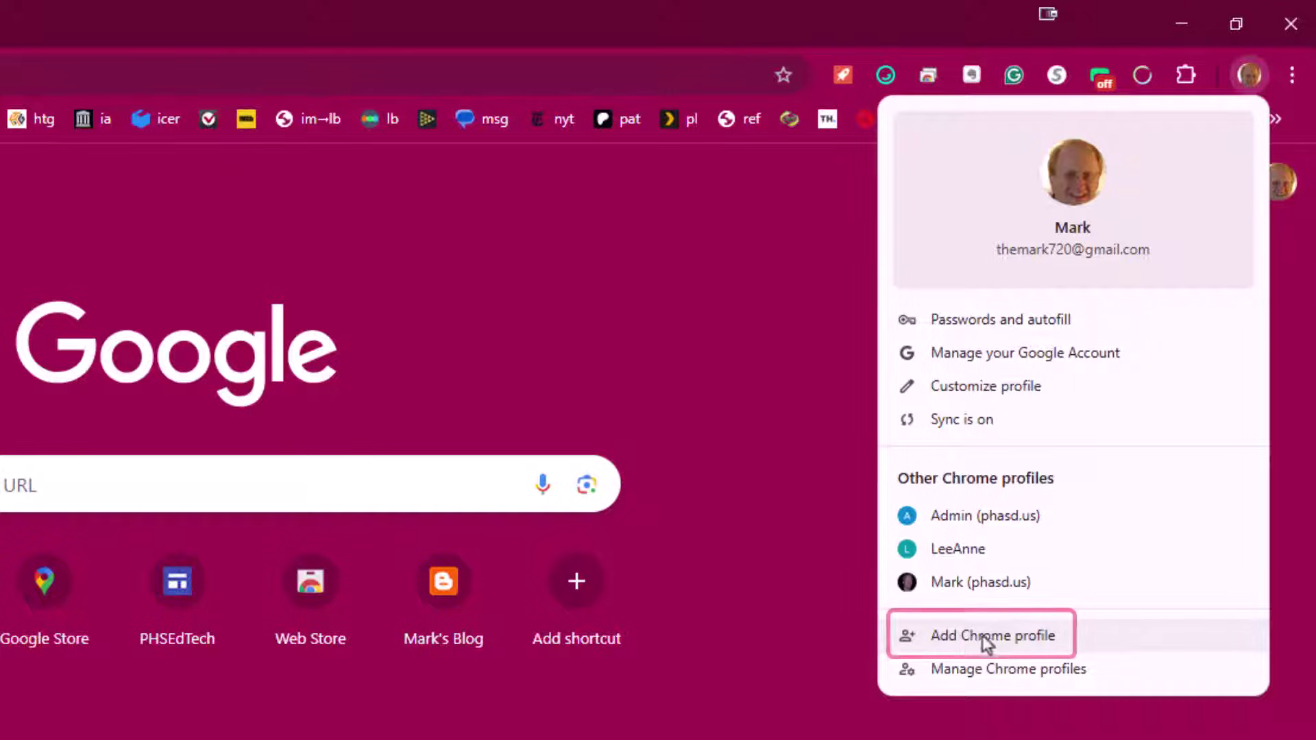
Step: Add a new Chrome profile and sign in with the student account's e-mail and password
left_click(1047, 635)
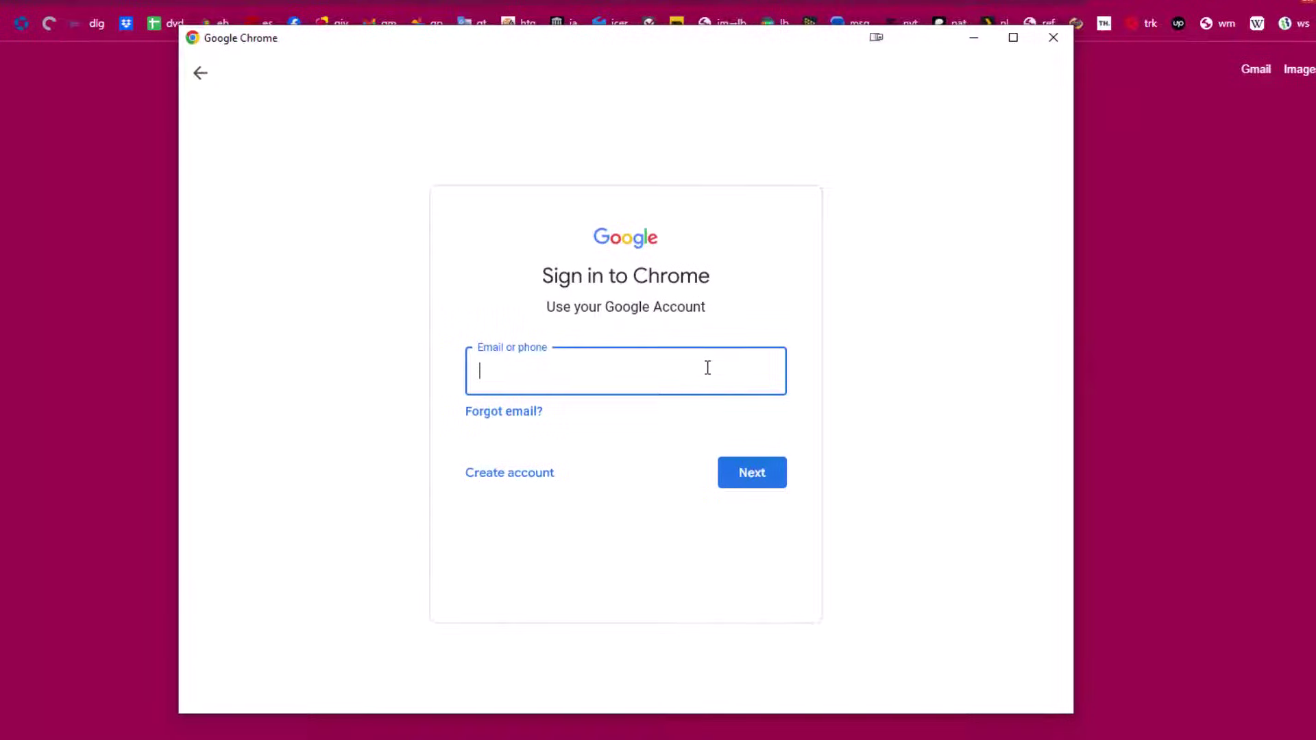
key("ctrl+v")
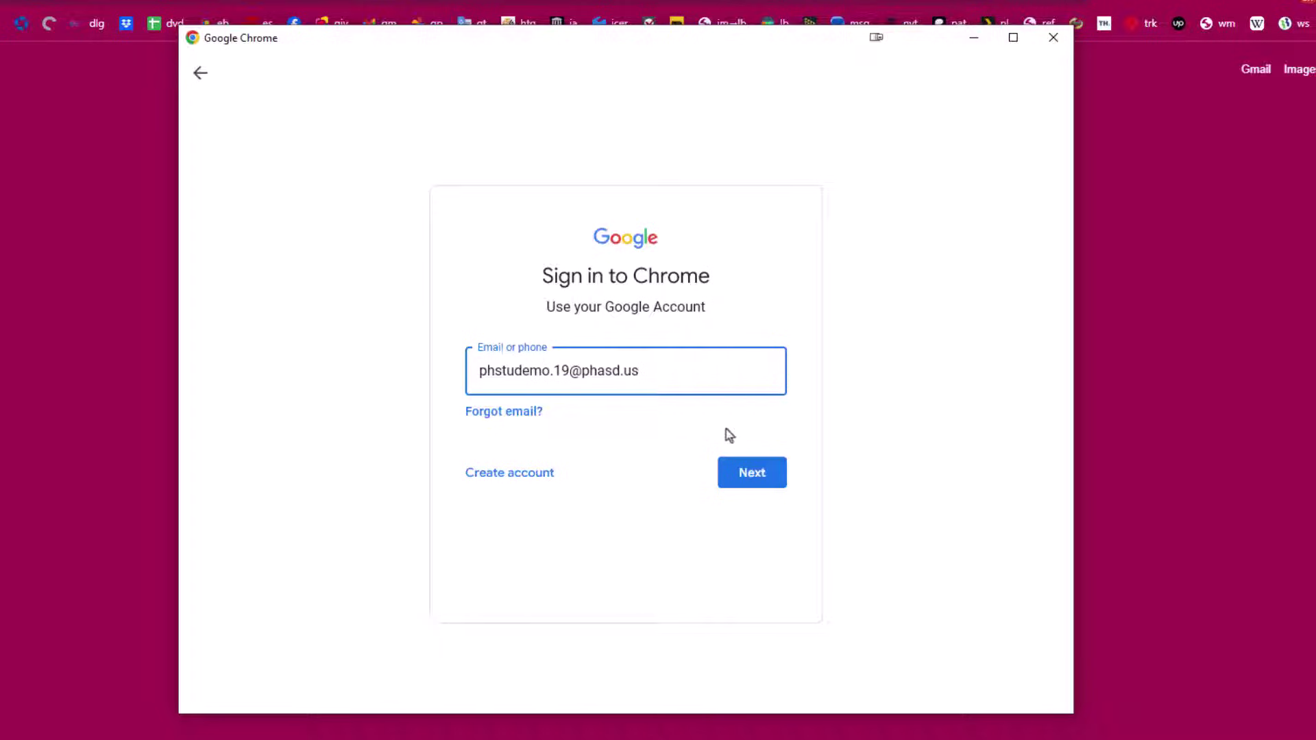
left_click(746, 477)
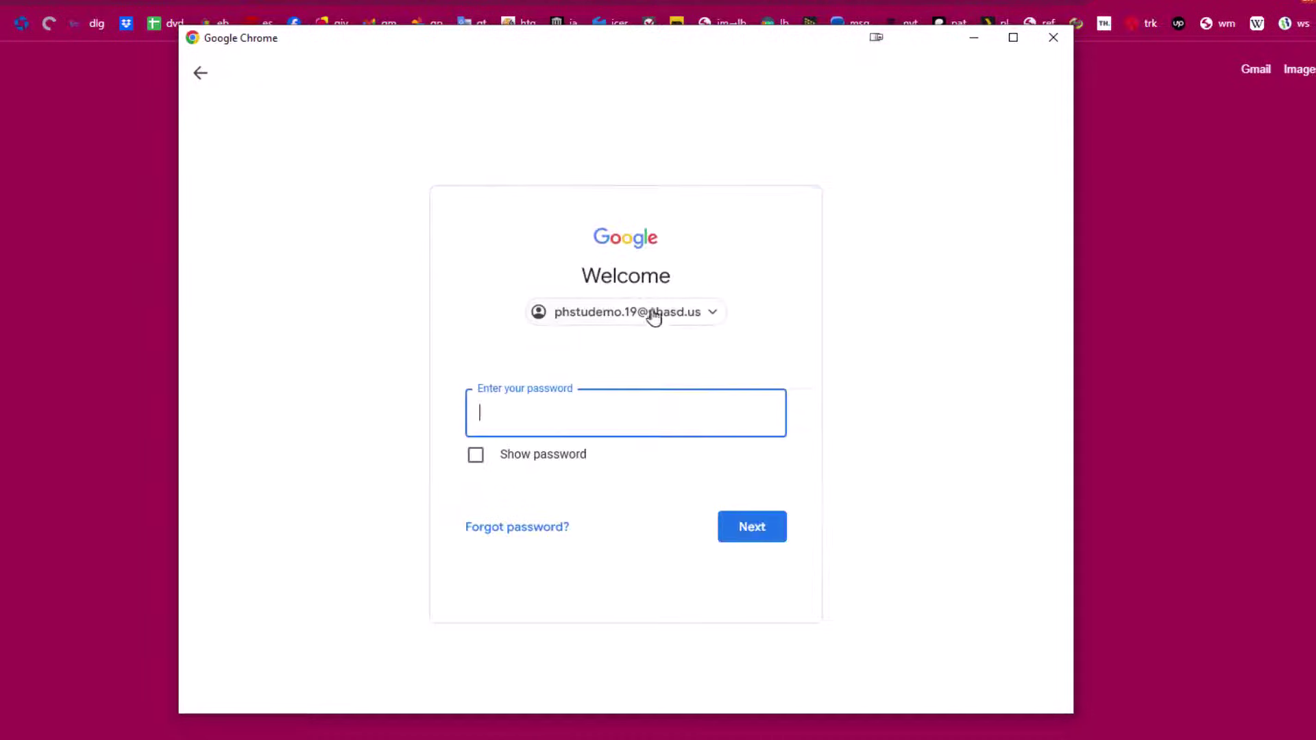
key("ctrl+v")
key("Return")
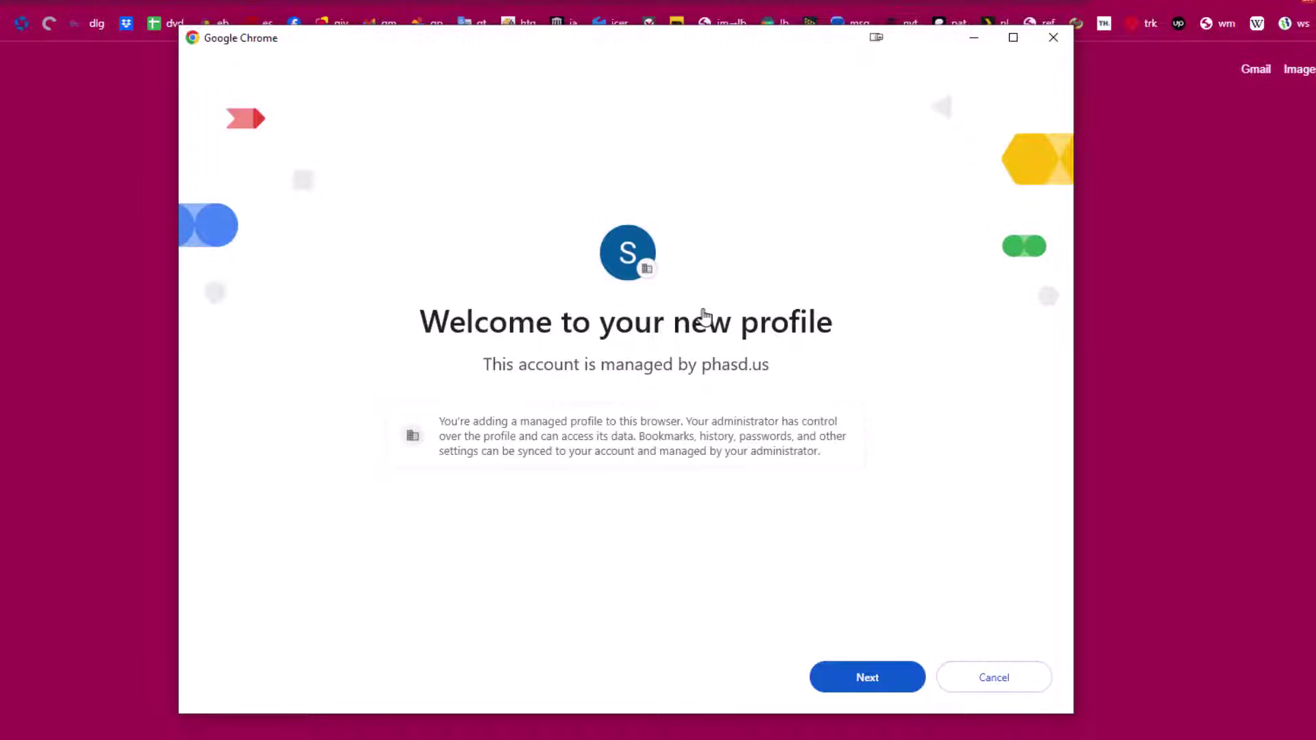
Step: Continue past the new-profile welcome page and accept turning on sync
left_click(866, 677)
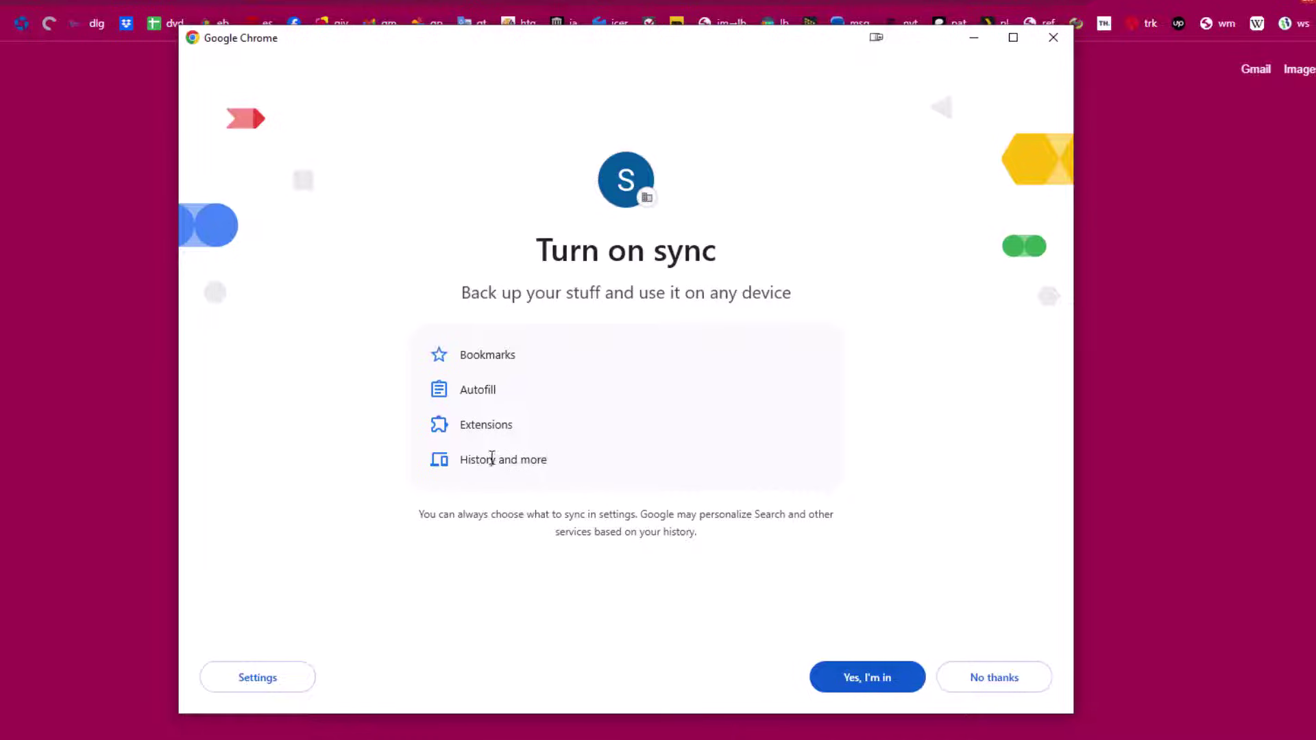
left_click(869, 678)
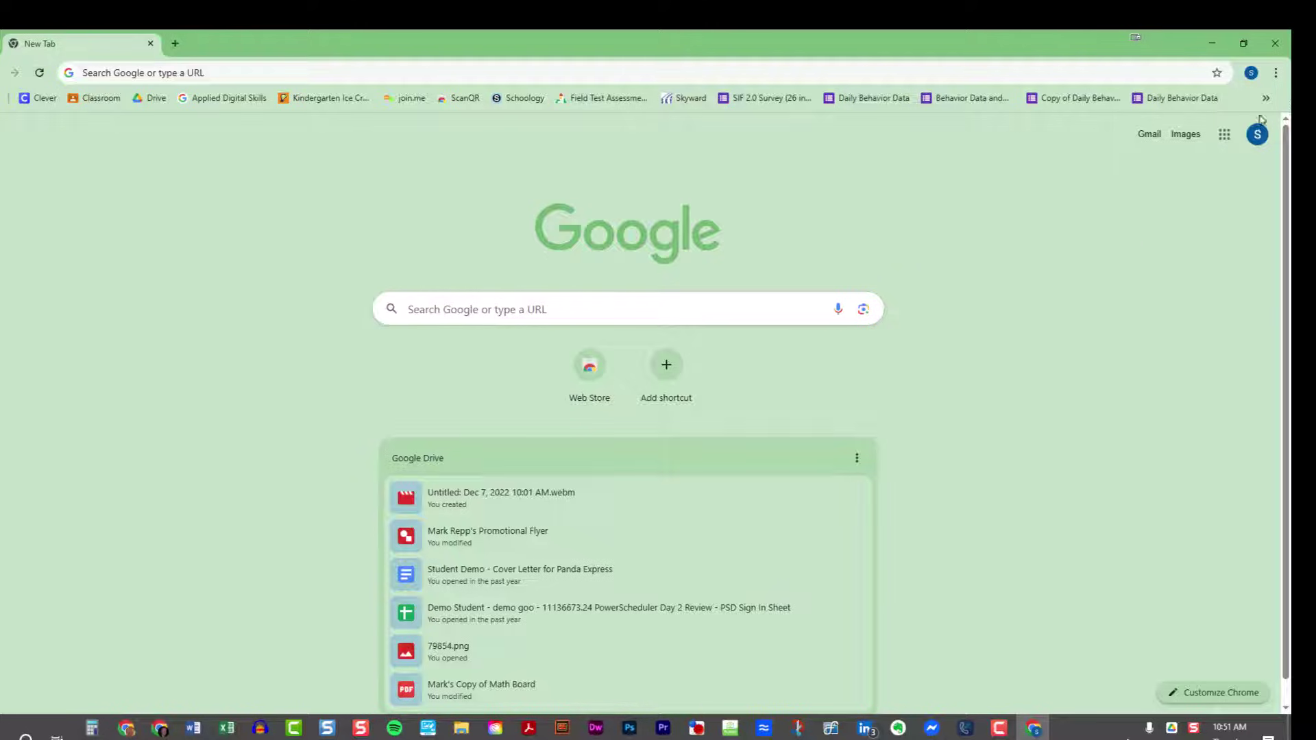
Step: Switch from the Student profile to the Mark (phasd.us) window and open its profile menu
left_click(1251, 74)
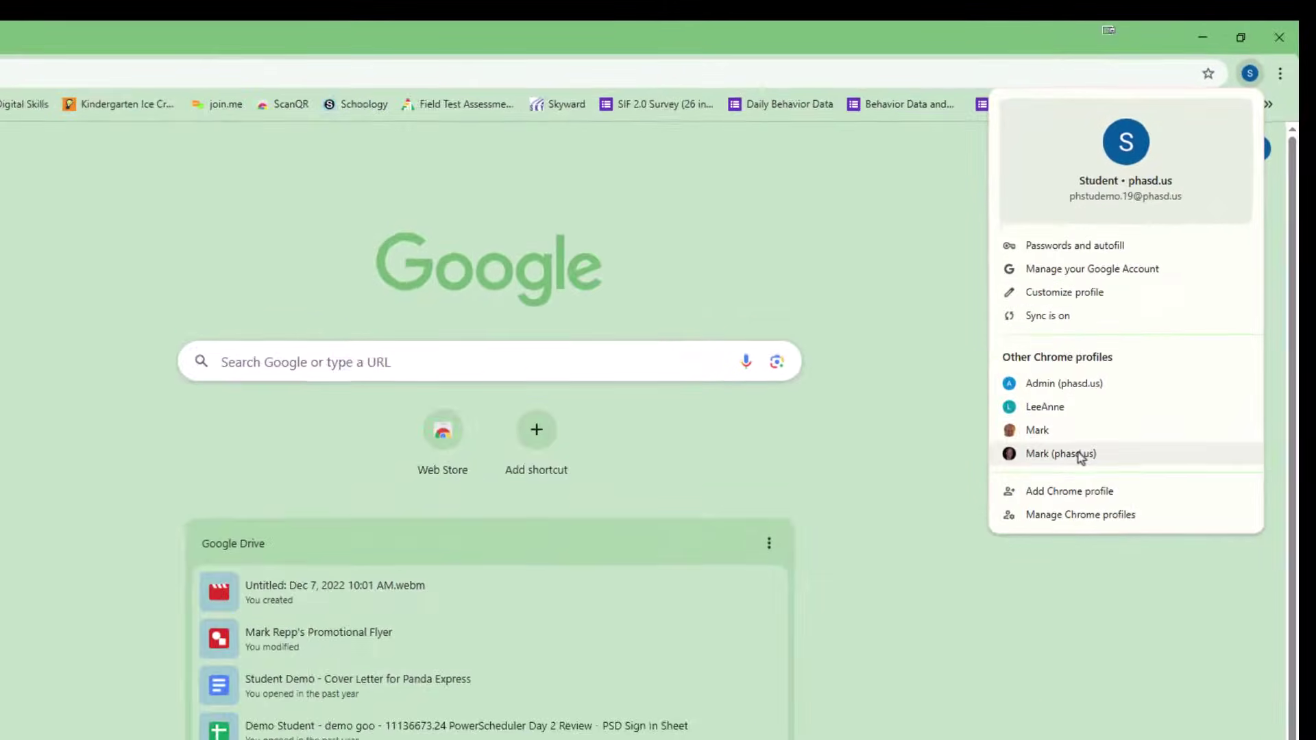
left_click(1016, 562)
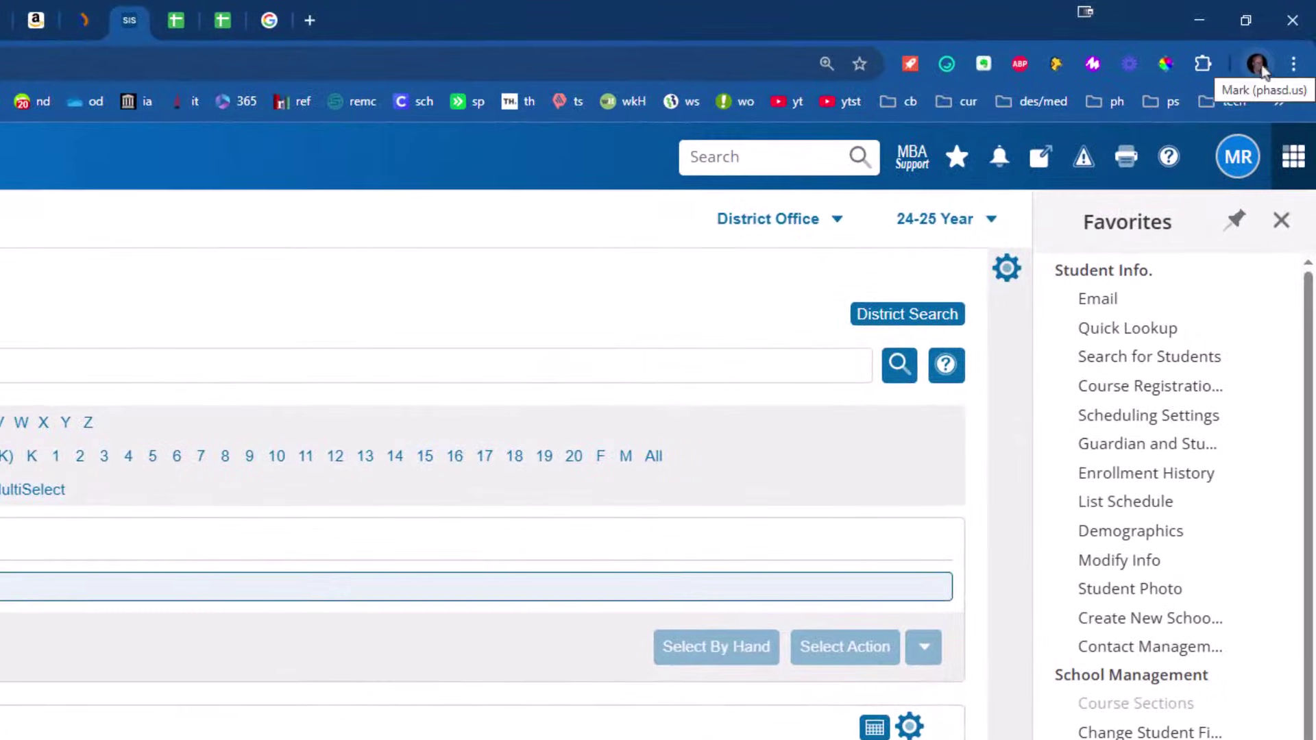
left_click(1257, 65)
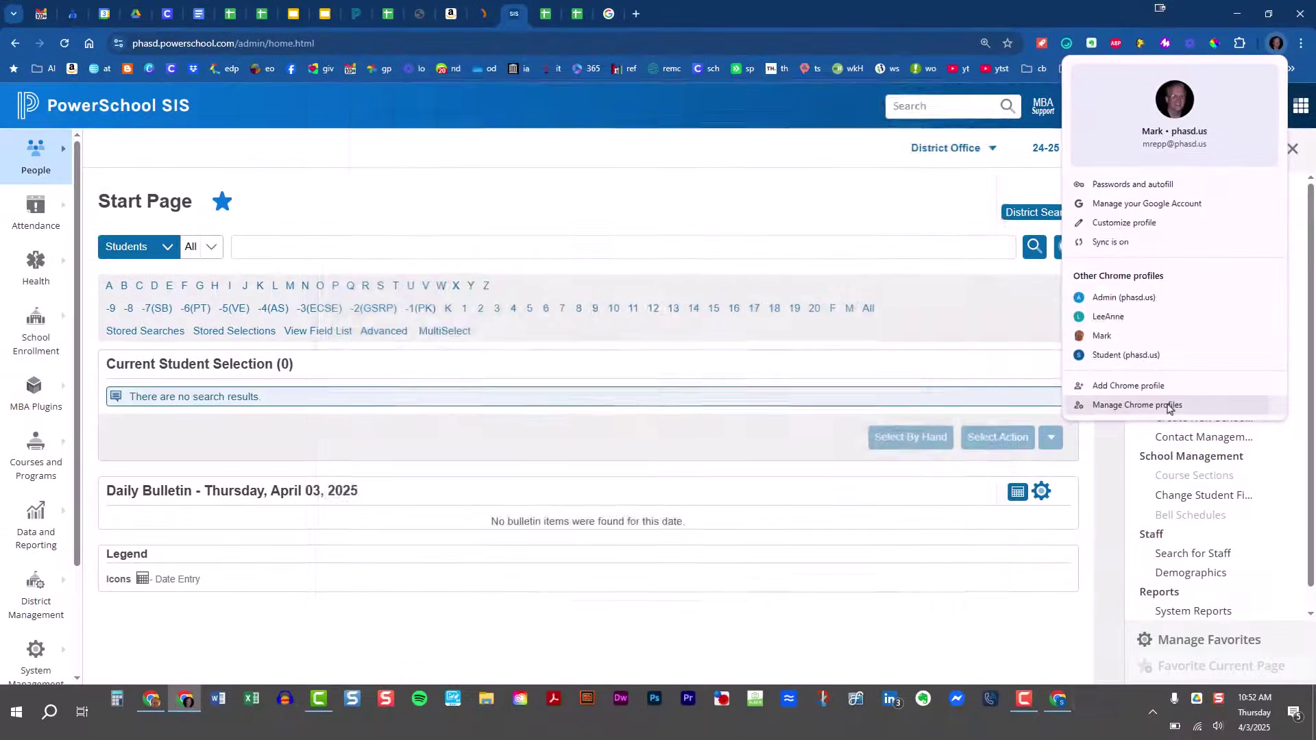
Step: Edit the phasd.us staff profile card in Manage Chrome profiles to name it 'Work', then close Settings
left_click(1132, 504)
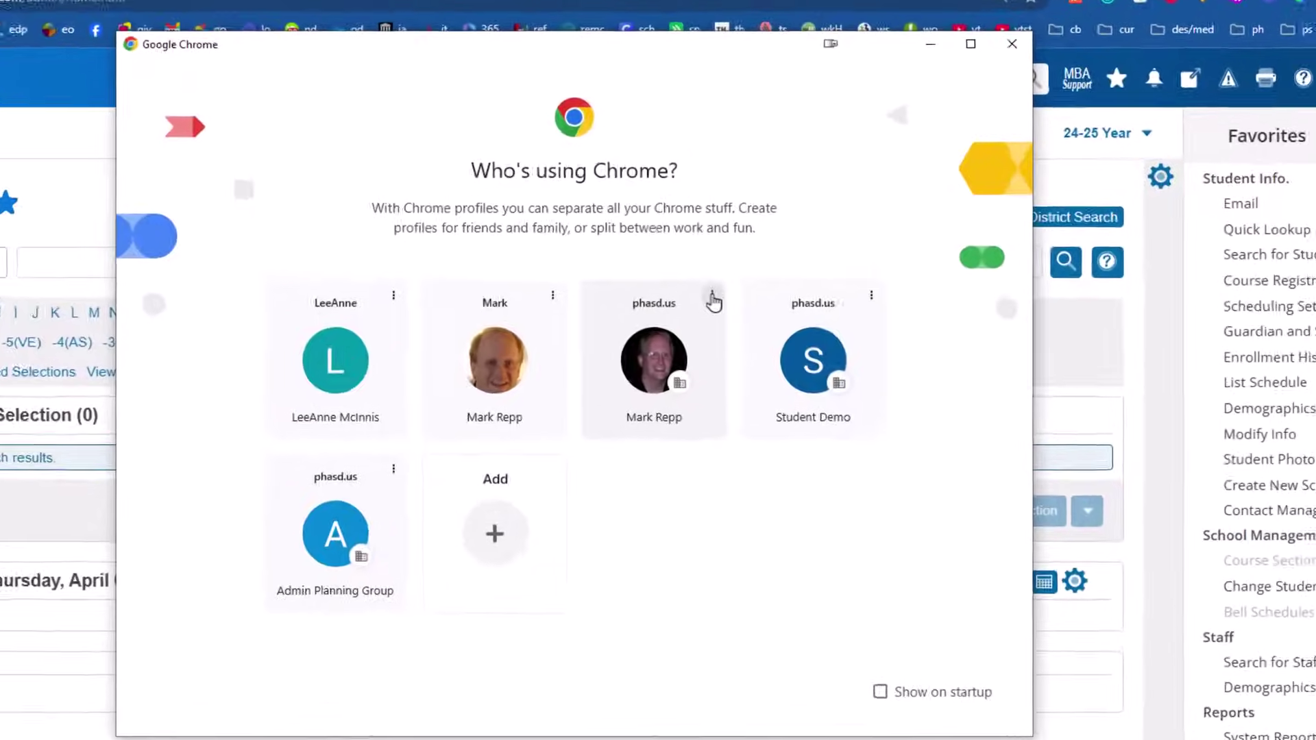
left_click(618, 338)
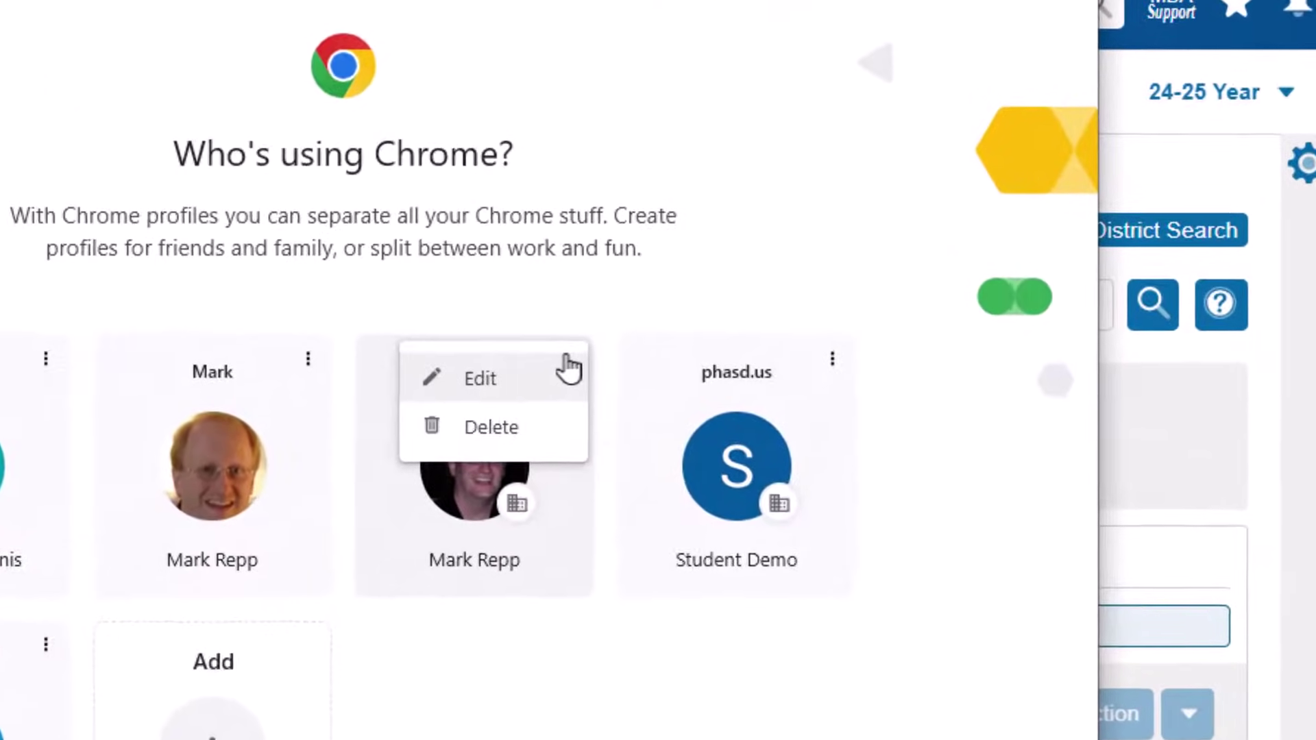
left_click(562, 346)
type("Work")
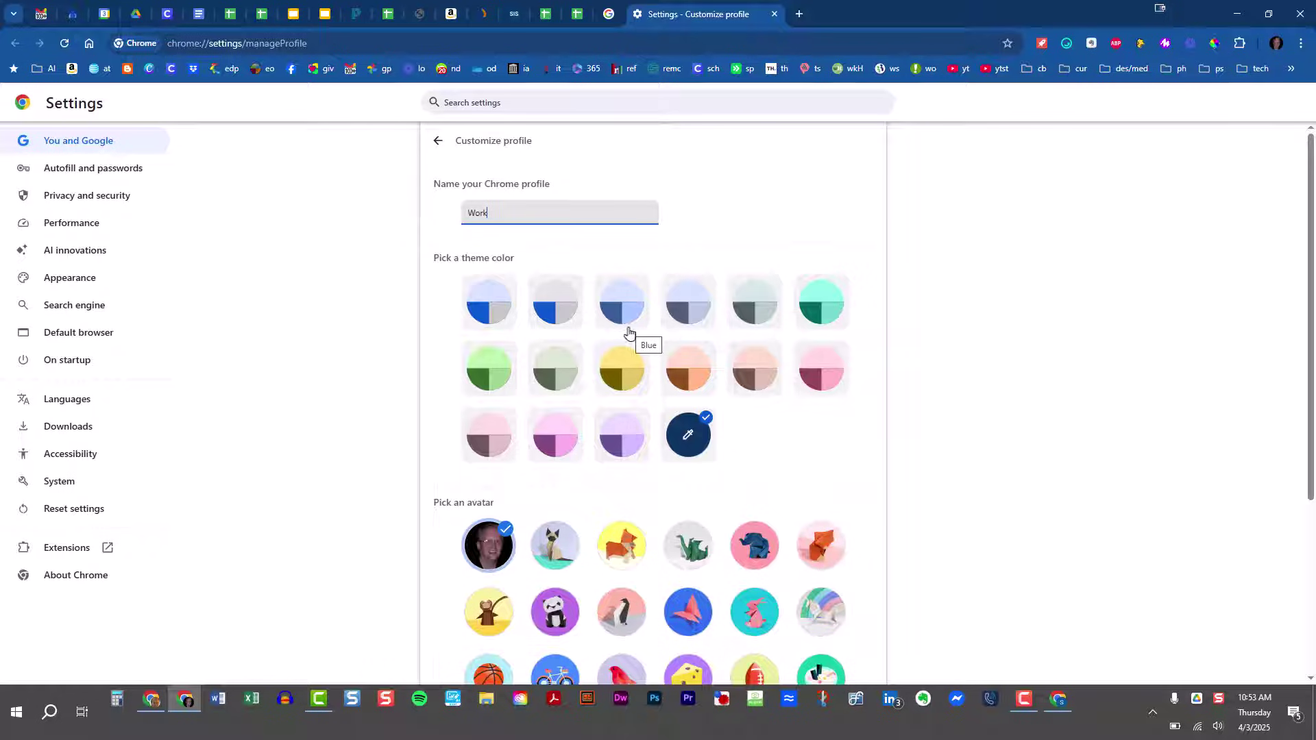
scroll(629, 336, "down", 1)
scroll(629, 334, "down", 3)
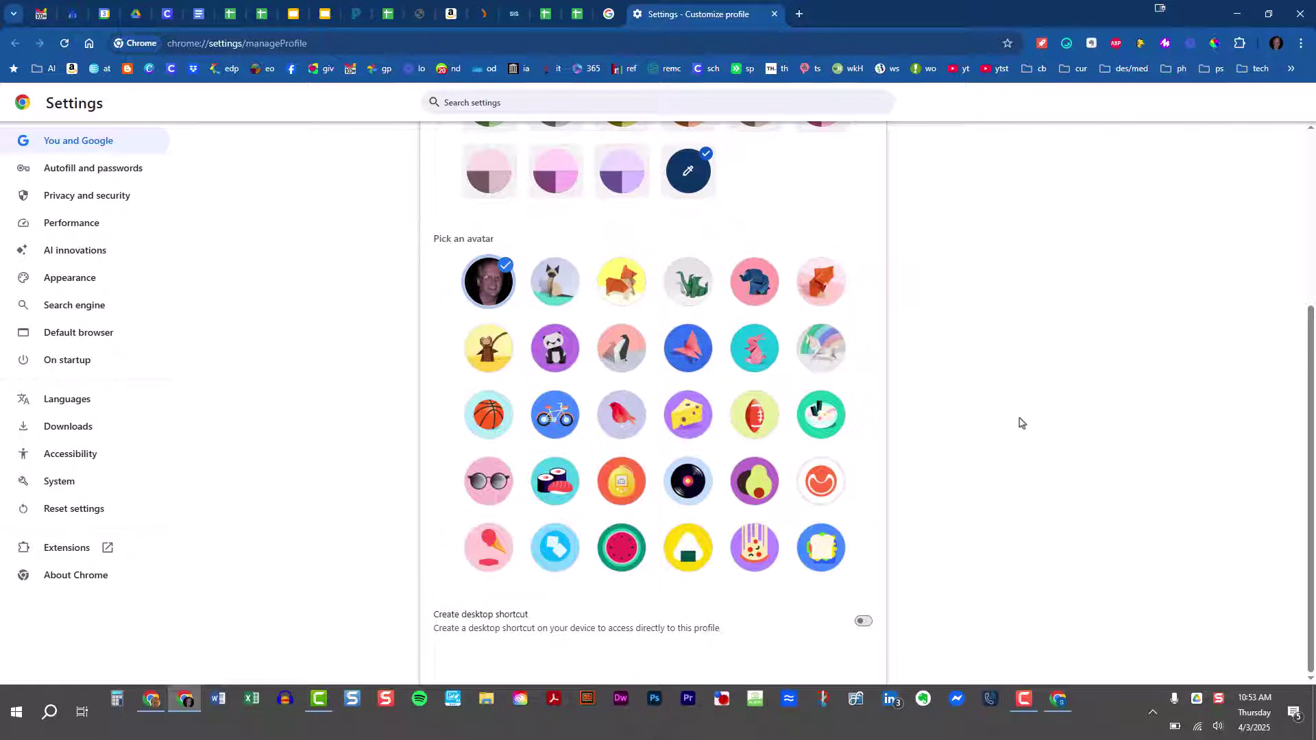
scroll(1020, 423, "up", 4)
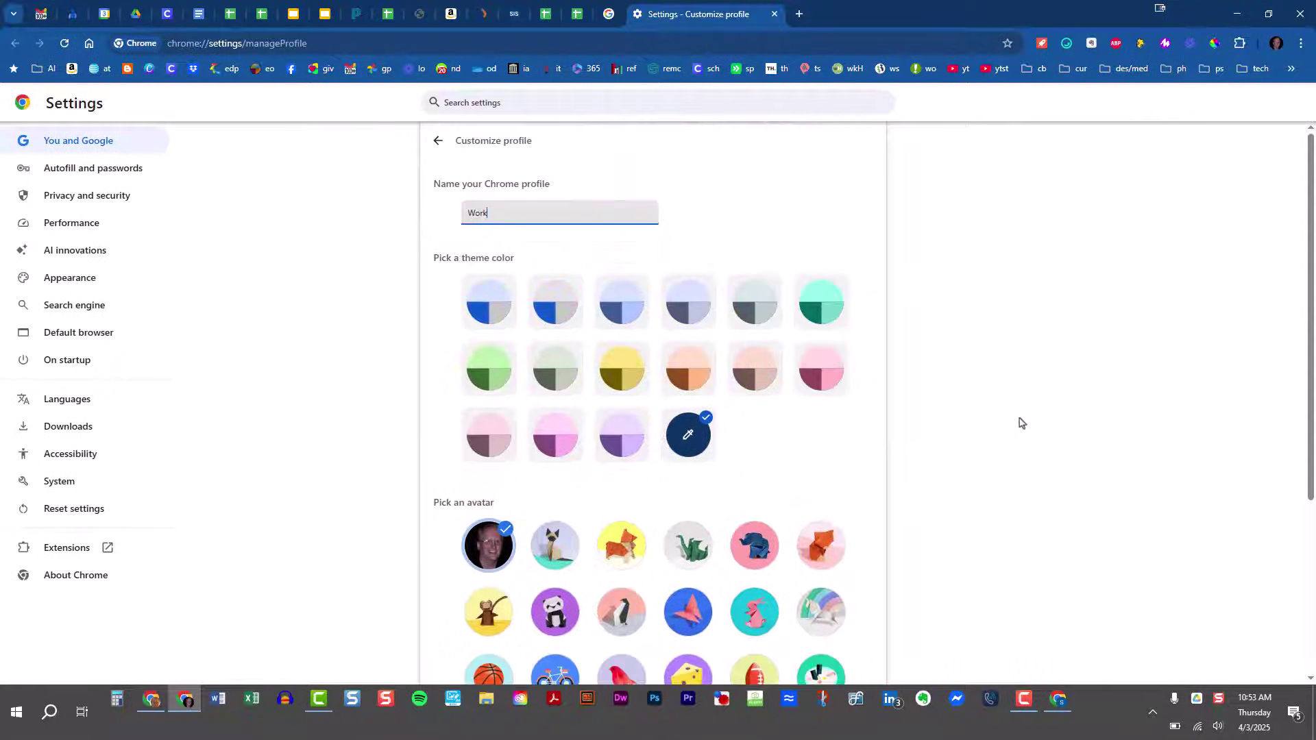
left_click(437, 142)
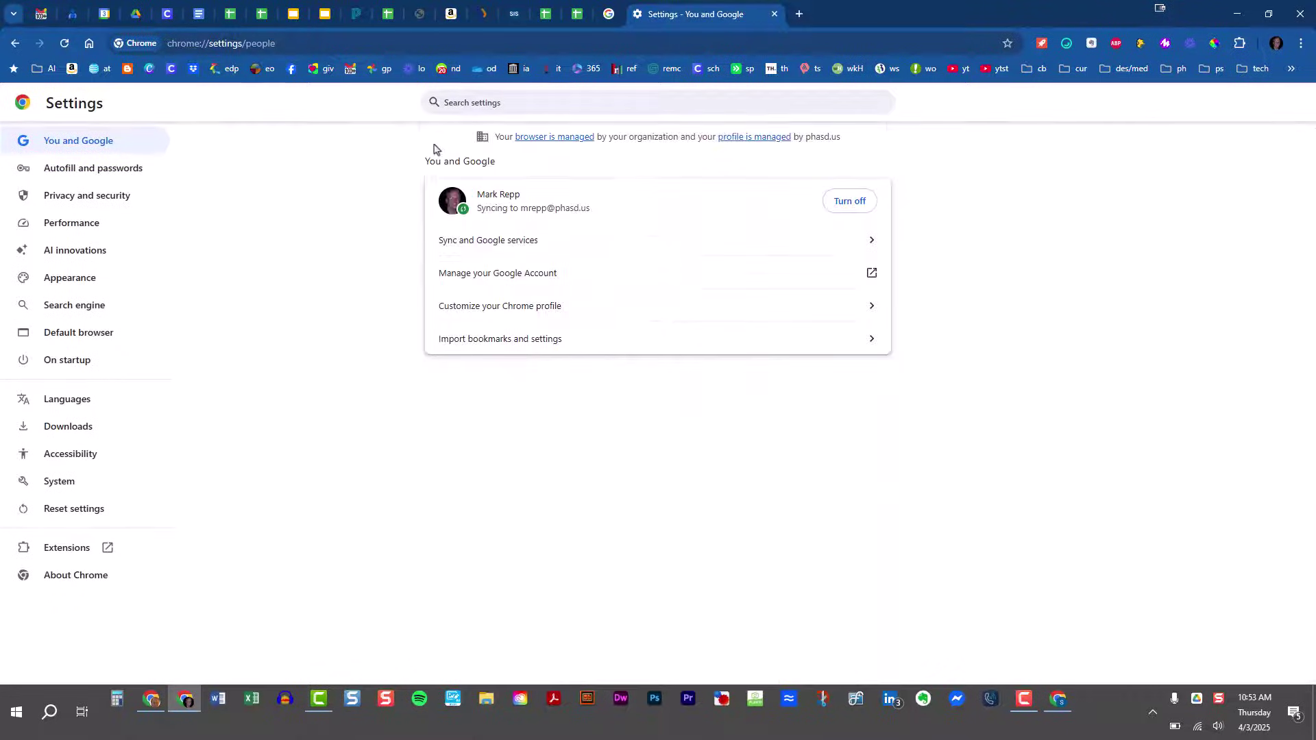
left_click(775, 15)
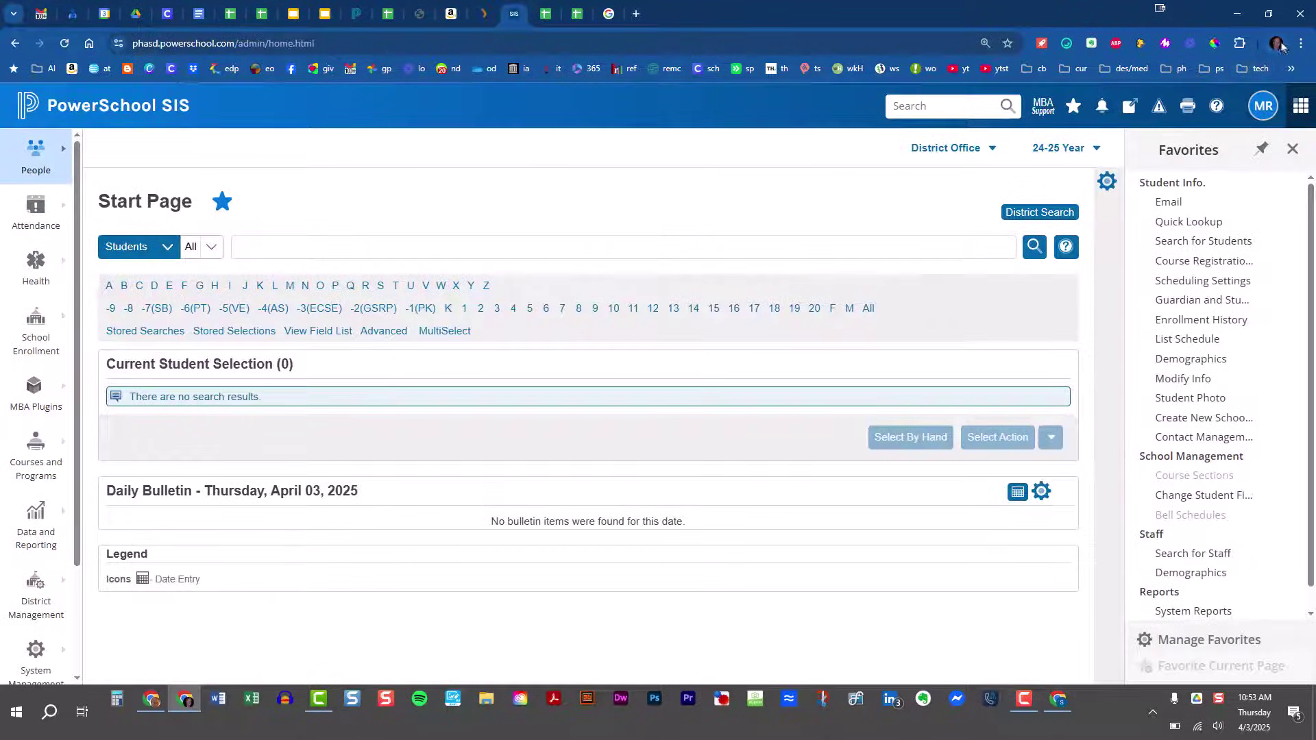
Step: Confirm the Work profile appears in the Who's using Chrome? picker, then open the personal profile's picker
left_click(1276, 44)
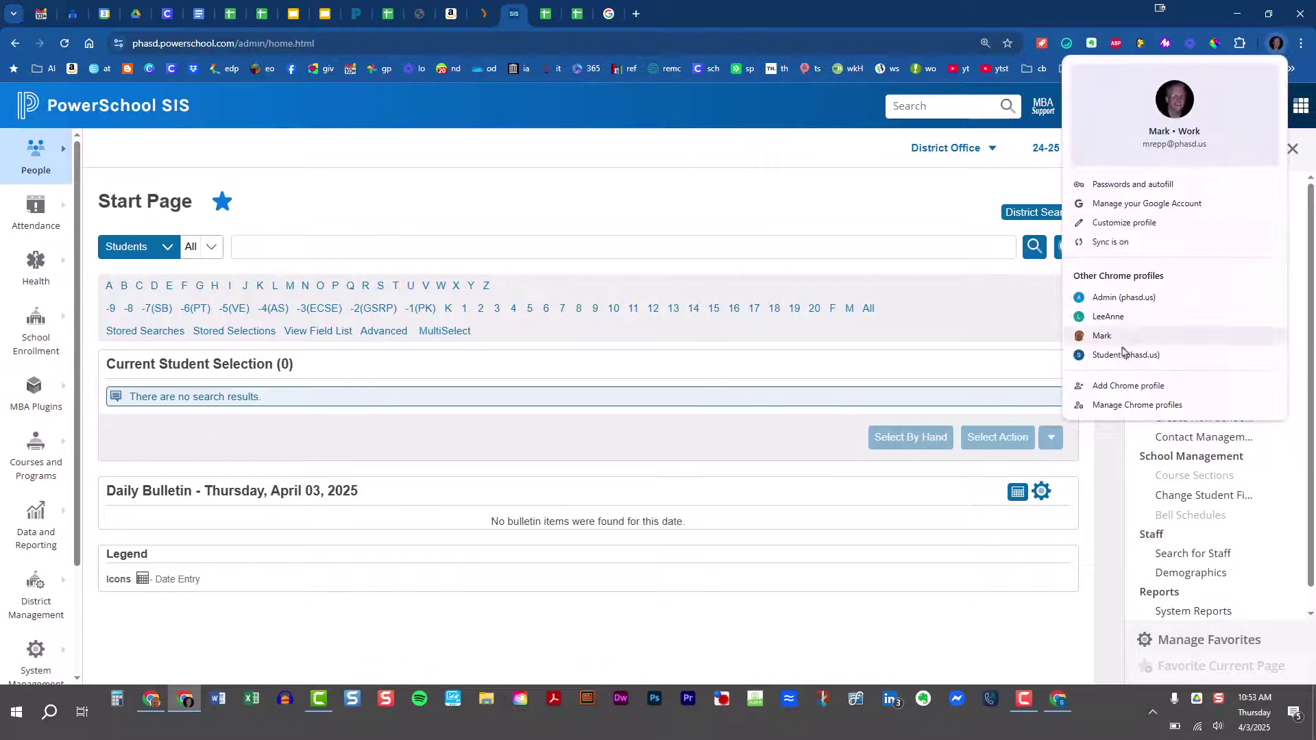
left_click(1117, 407)
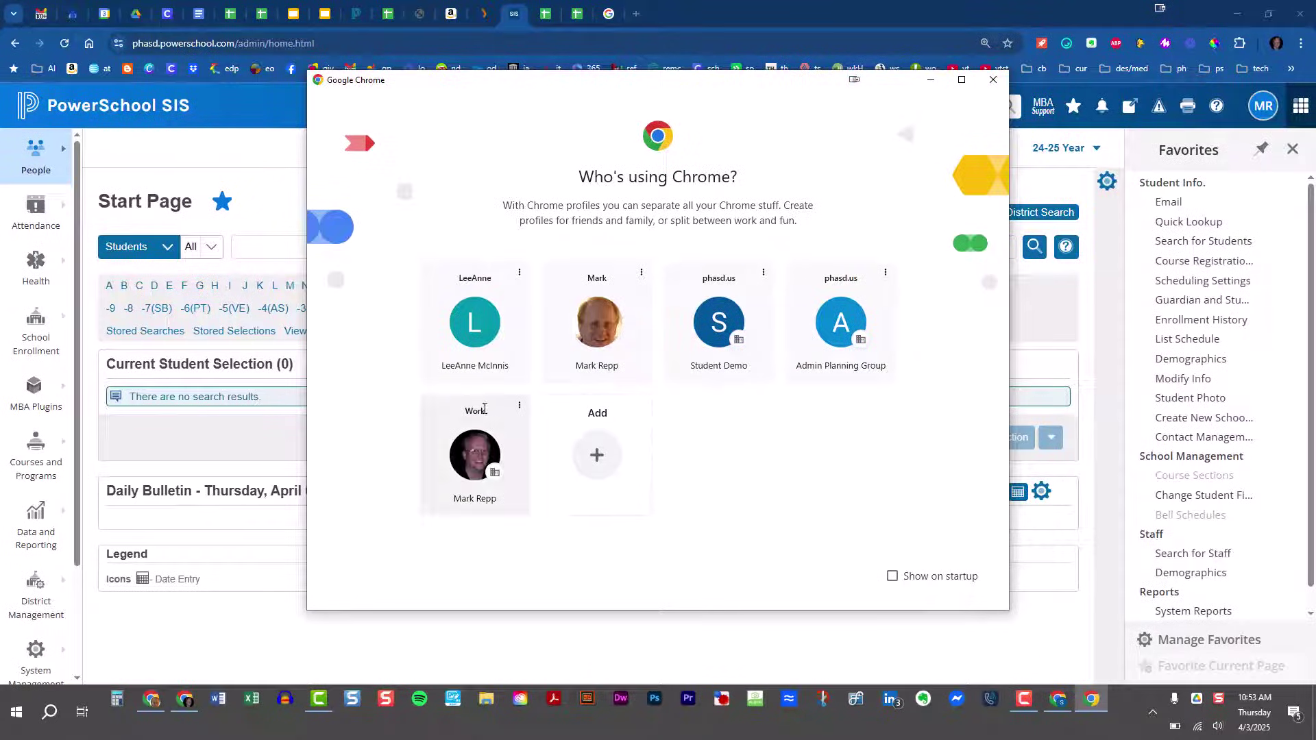
left_click(993, 80)
left_click(1276, 44)
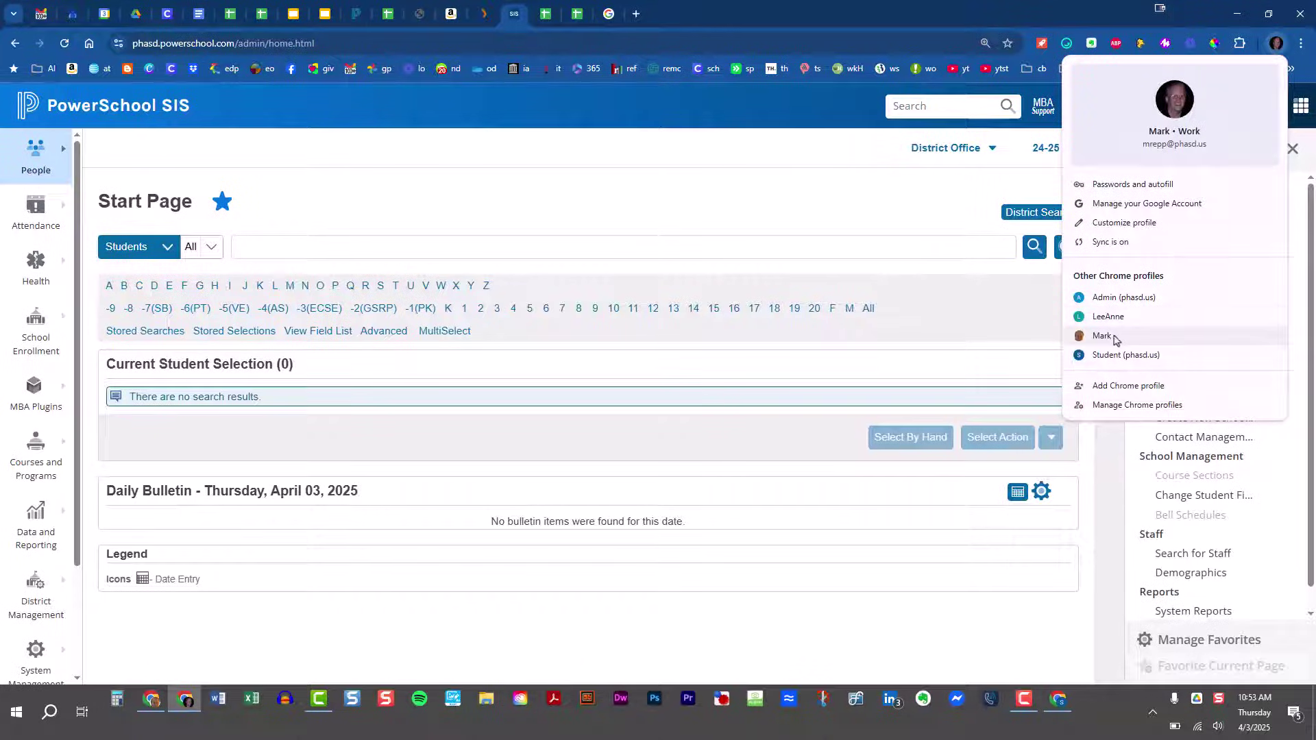
left_click(1110, 405)
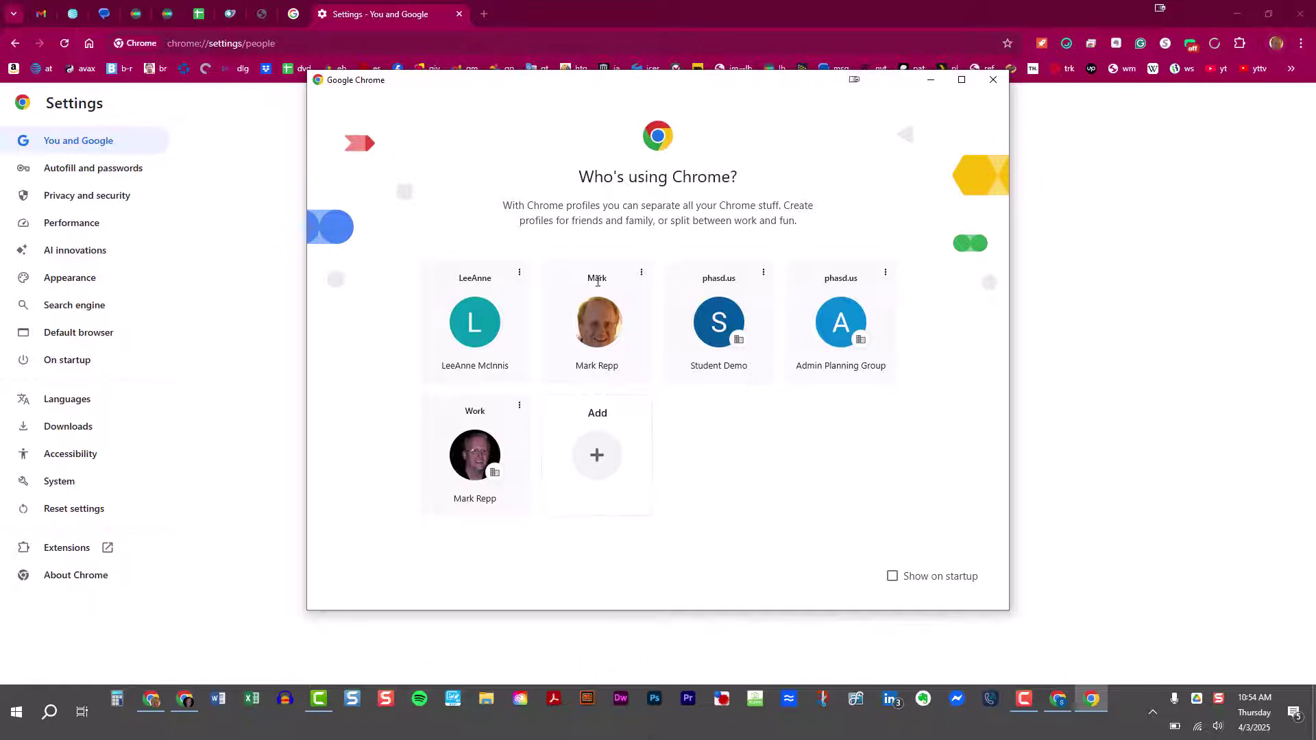
Step: Edit the personal profile's name to add a (Home) label, then switch to the Work profile window
left_click(641, 272)
left_click(606, 286)
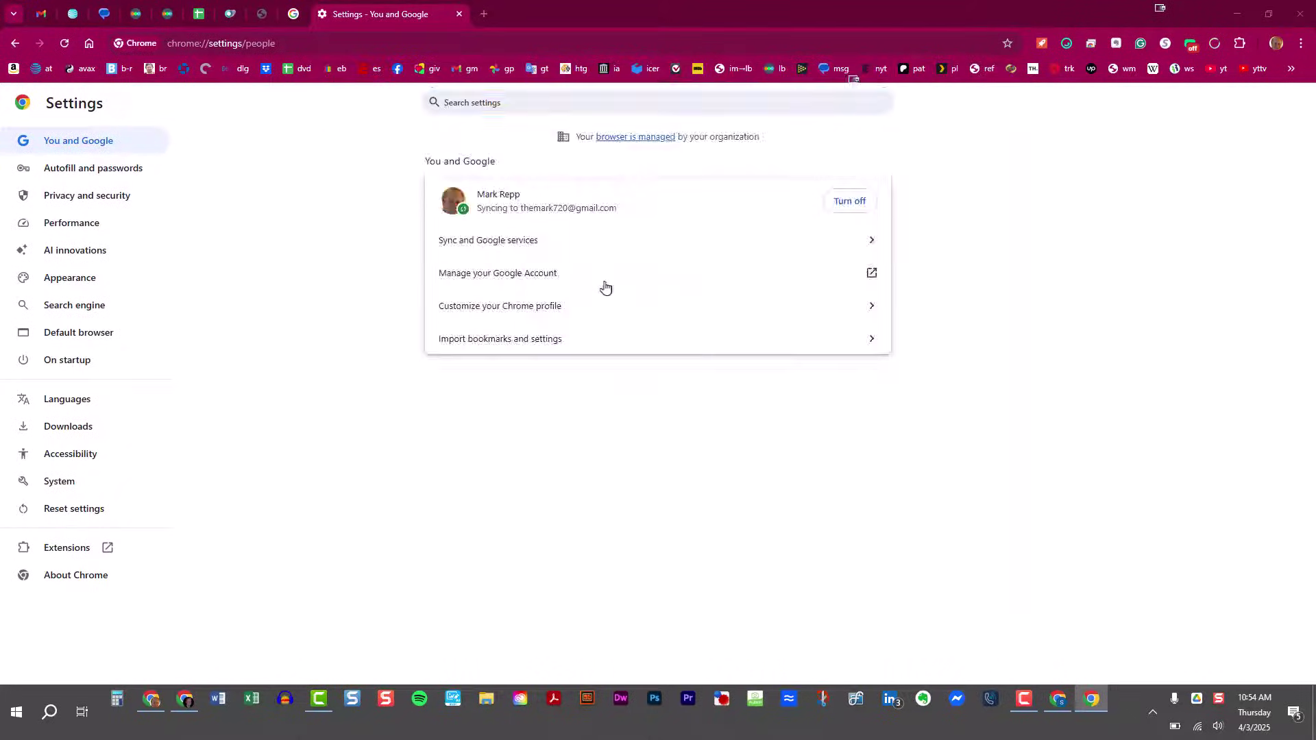
left_click(528, 207)
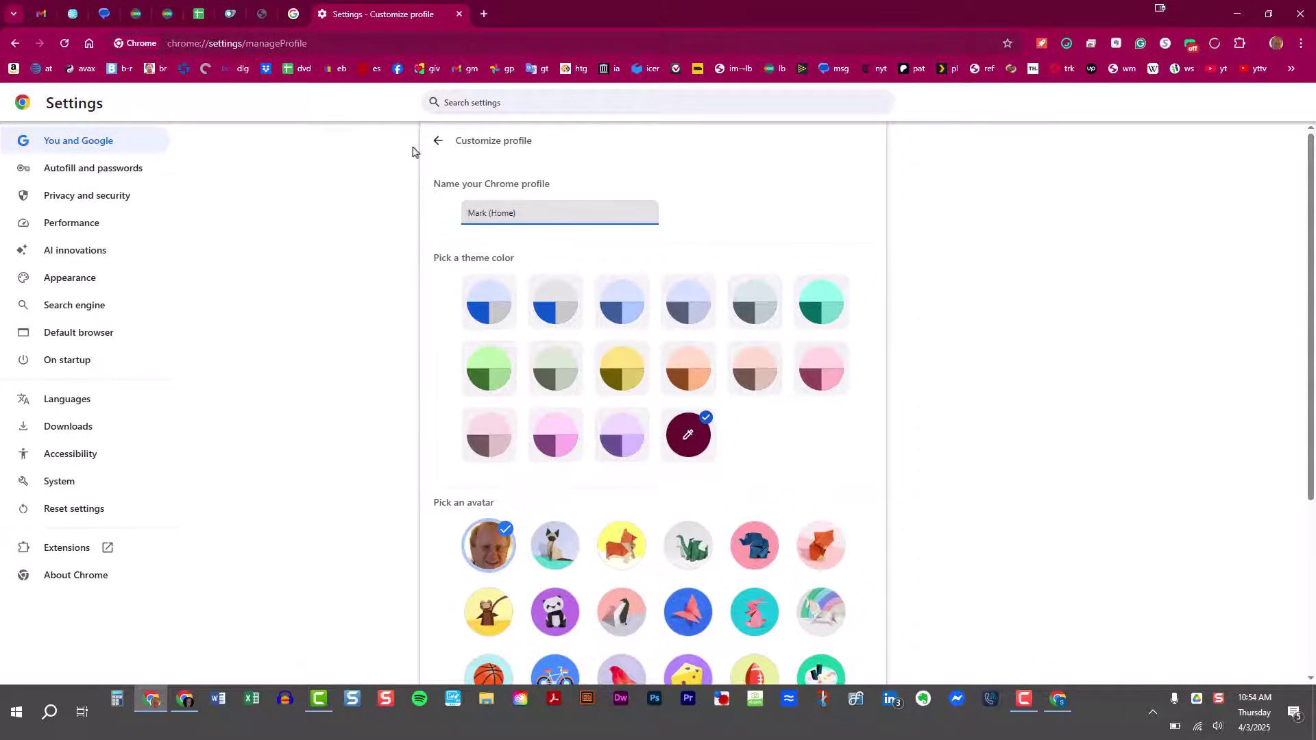
left_click(438, 141)
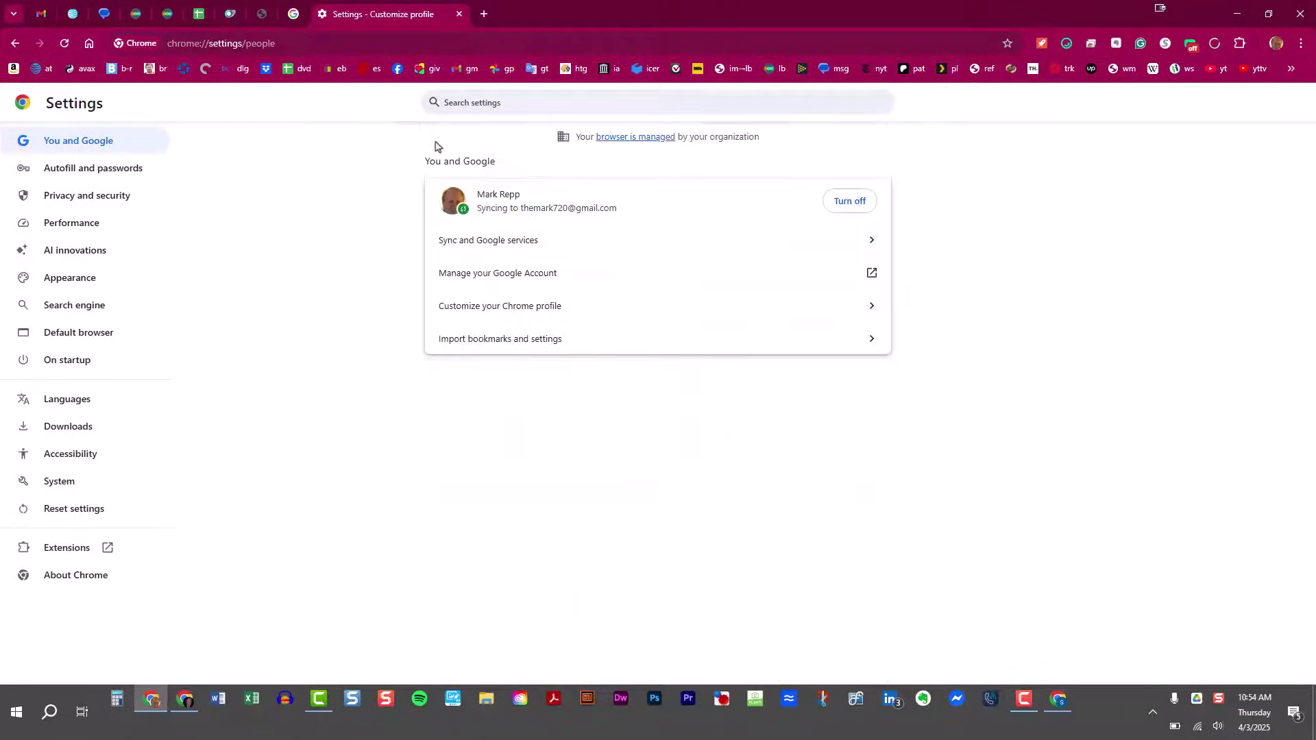
left_click(1274, 43)
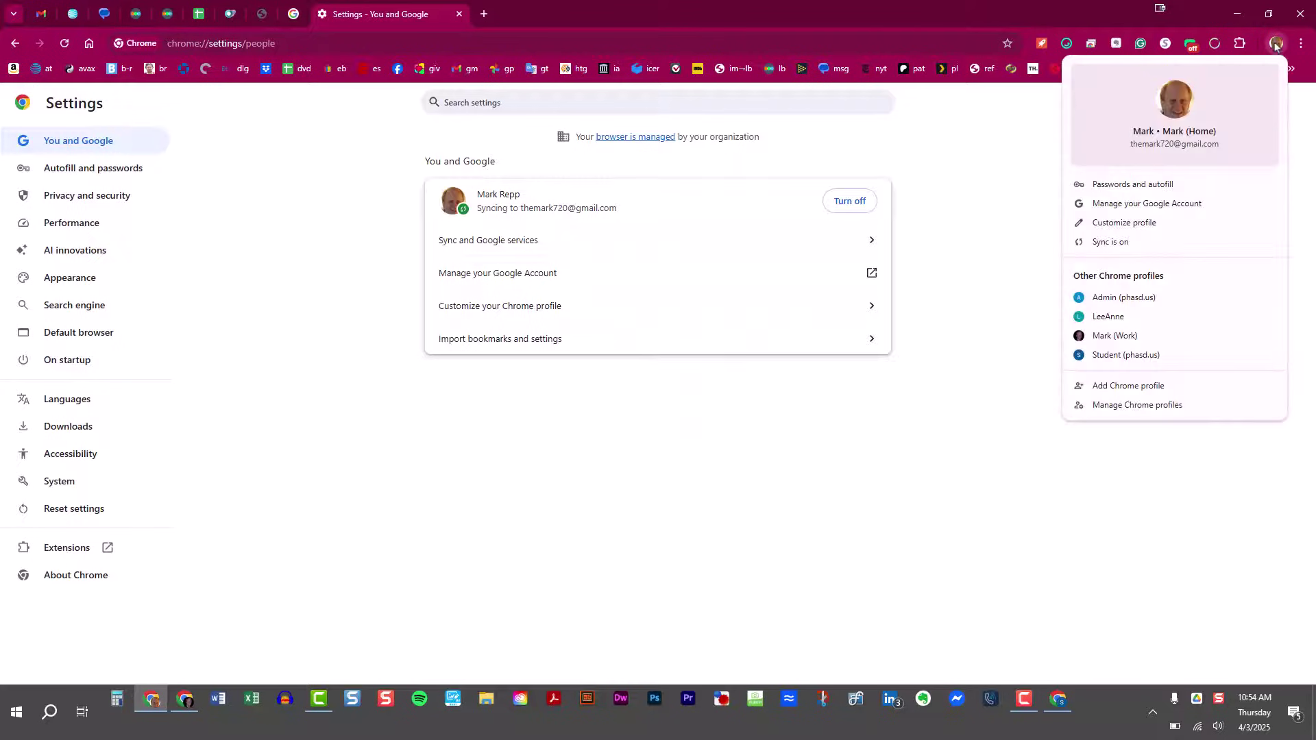
left_click(1098, 336)
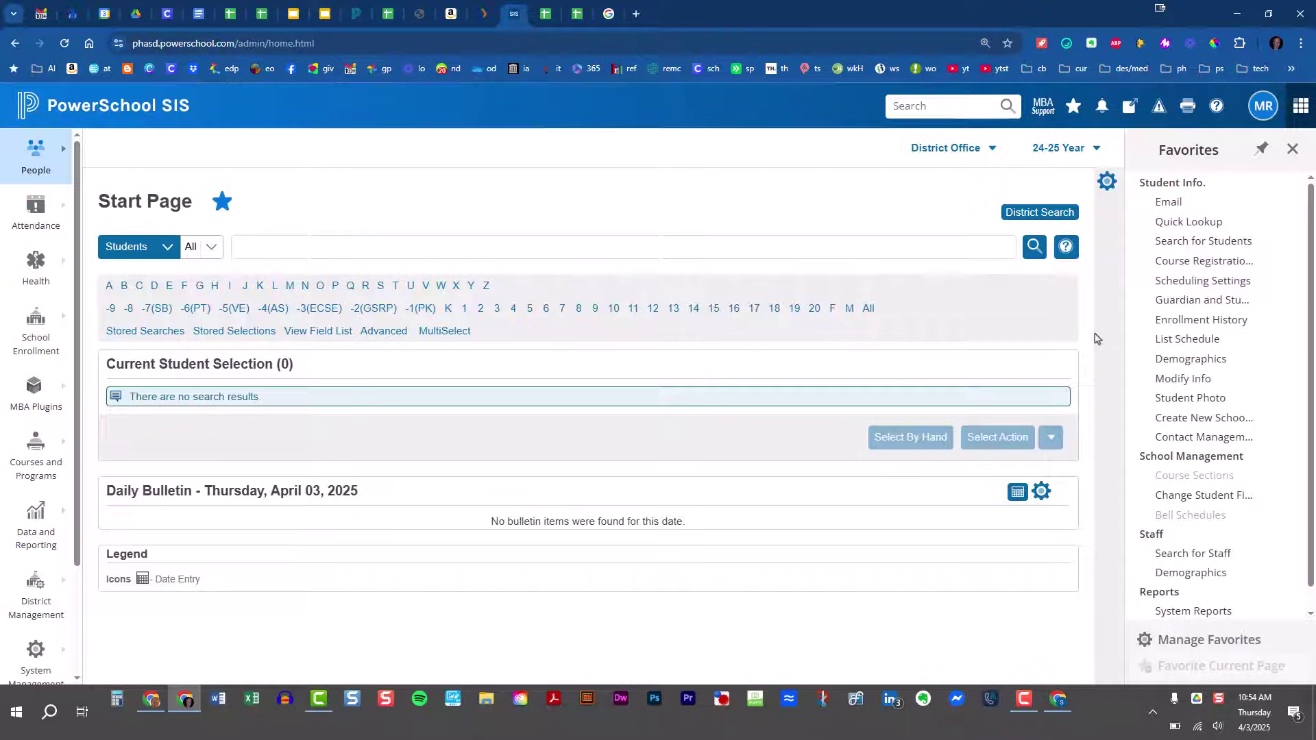
Step: Pick Student (phasd.us) from Other Chrome profiles to open its New Tab window
left_click(1275, 43)
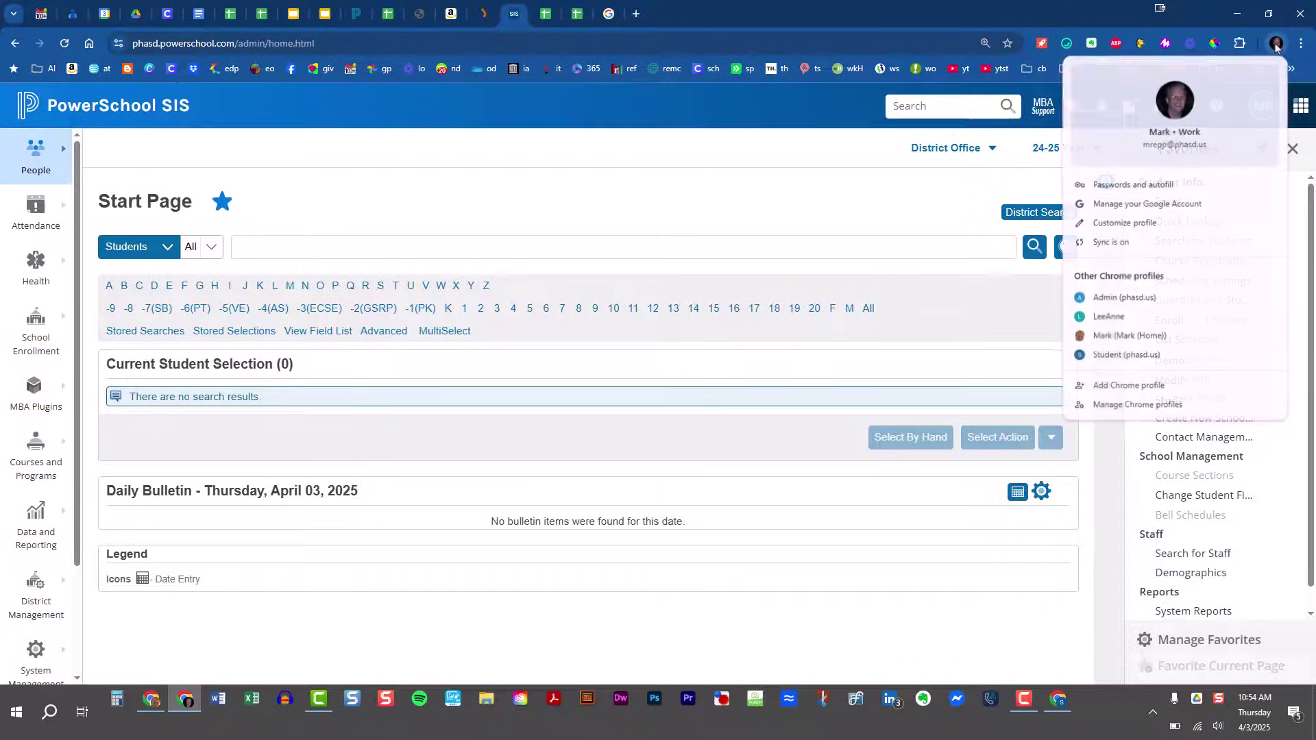
left_click(1126, 355)
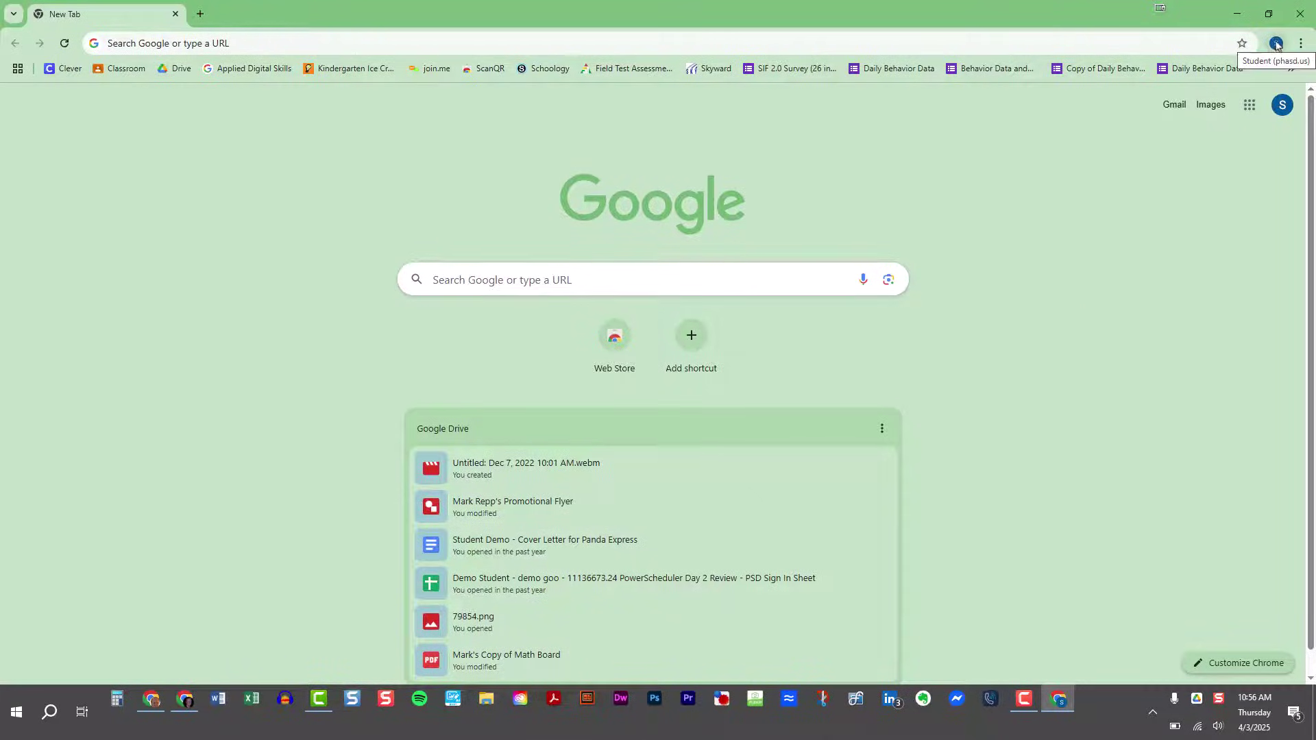
Step: In Manage Chrome profiles, delete the Student Demo profile card and confirm, leaving four profiles
left_click(1276, 44)
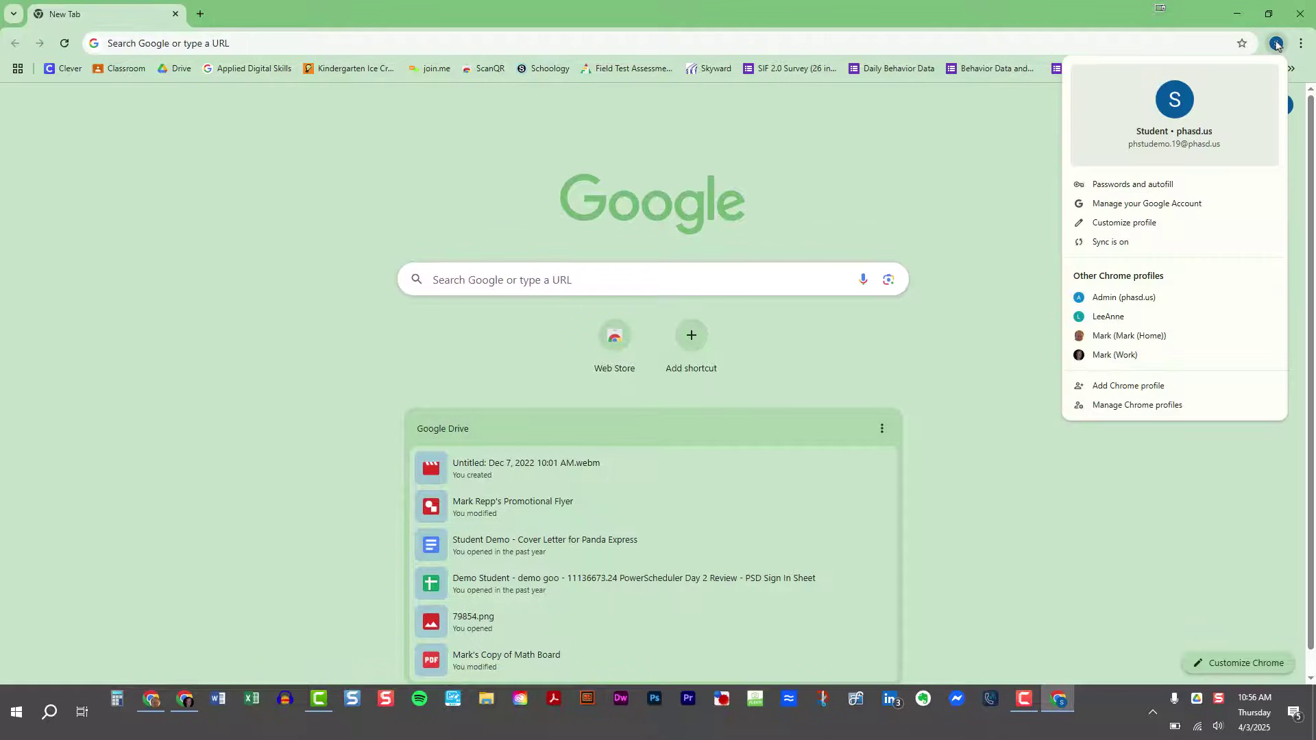
left_click(1114, 405)
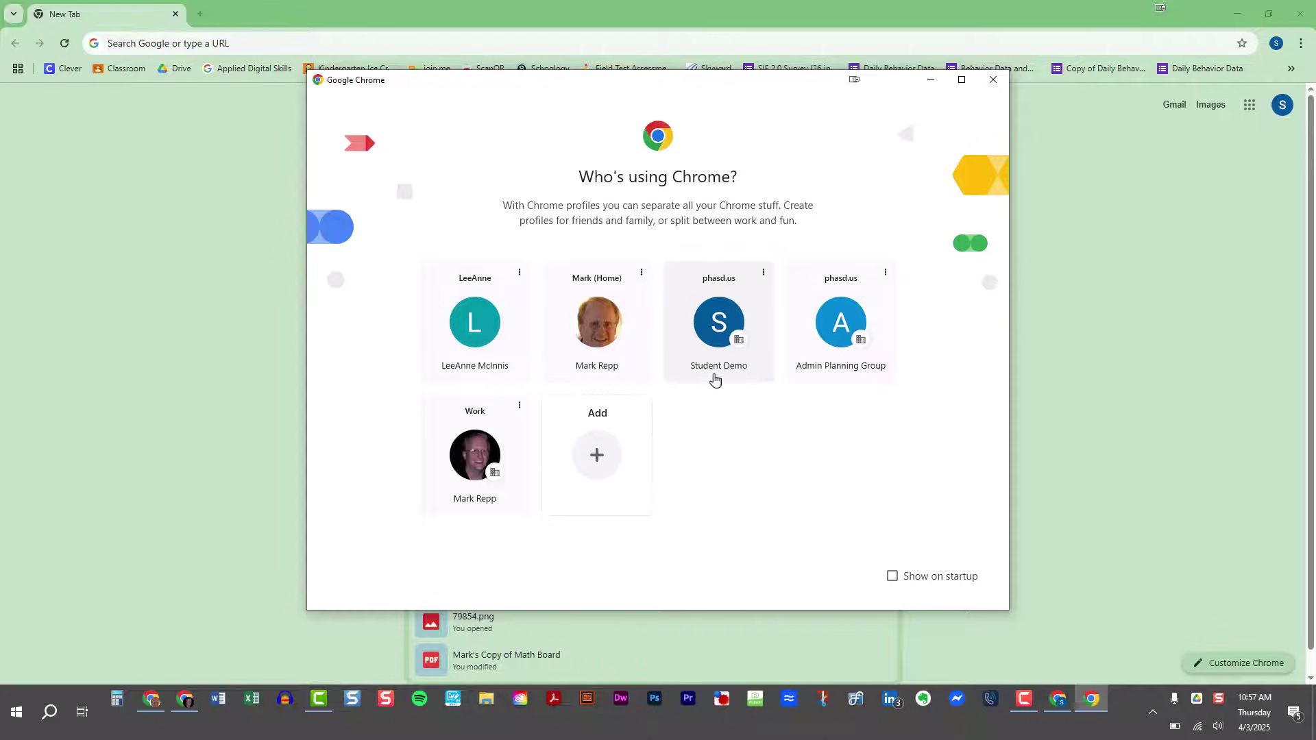
left_click(763, 273)
left_click(721, 302)
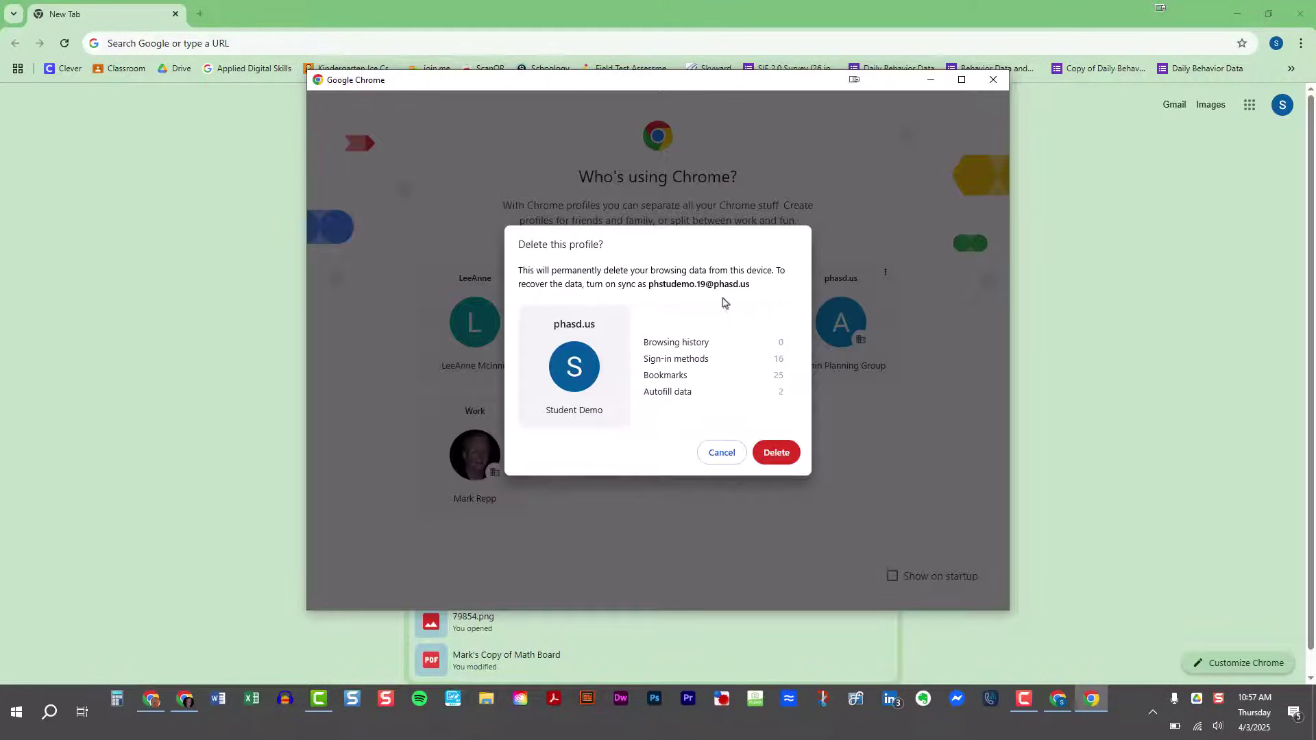
left_click(780, 452)
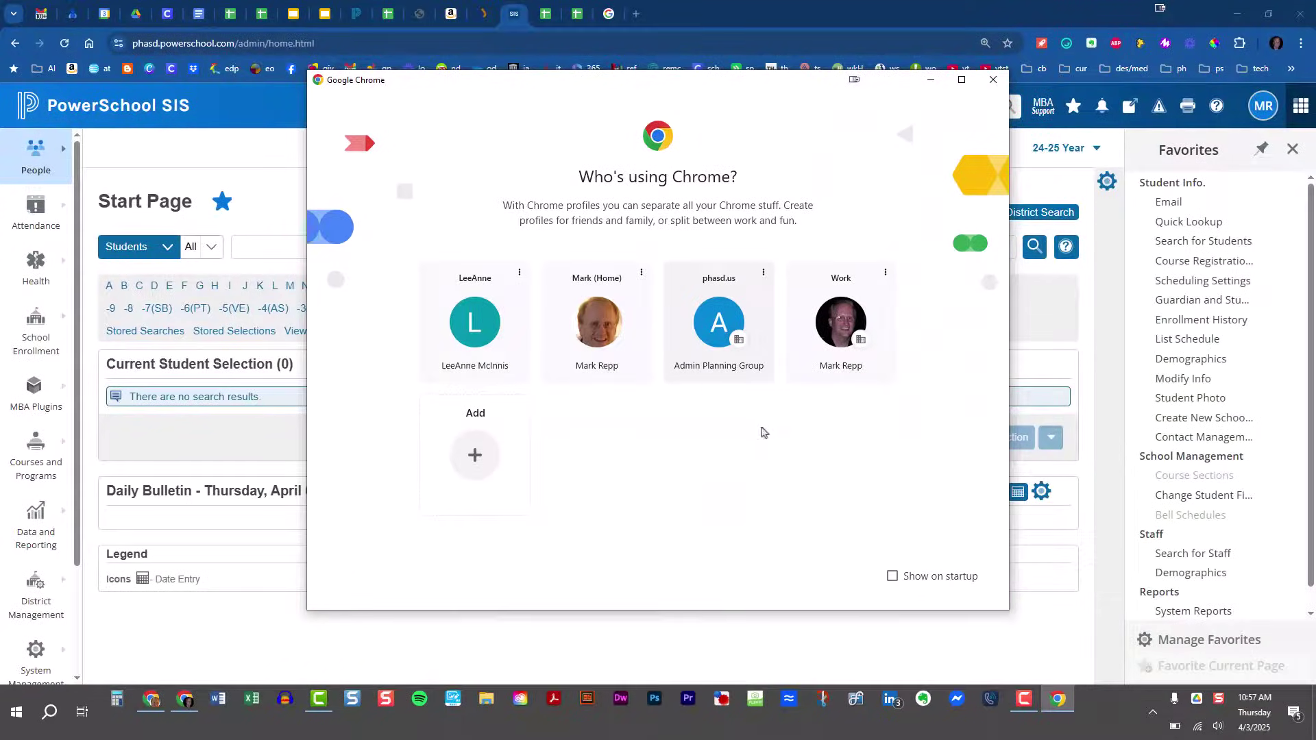
Step: Close the Who's using Chrome? picker and switch to the Genre Planning Checklist document tab
left_click(993, 81)
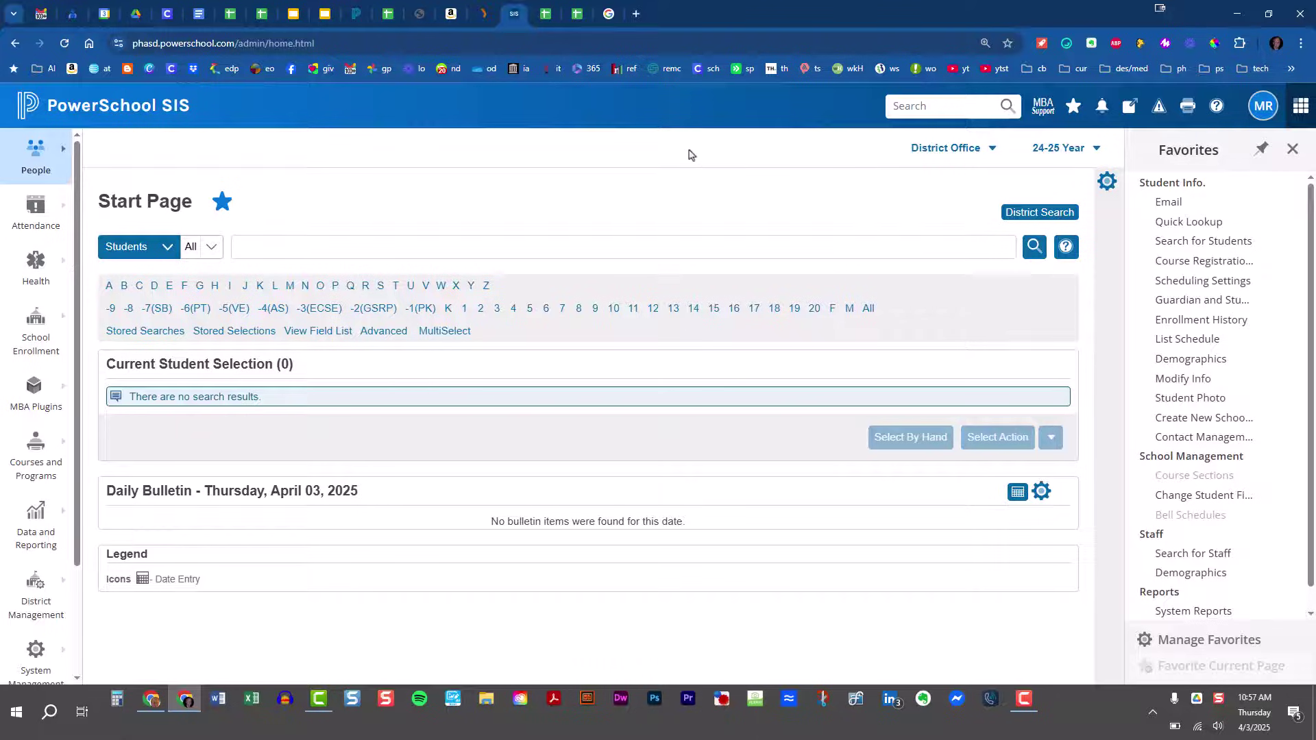
left_click(199, 17)
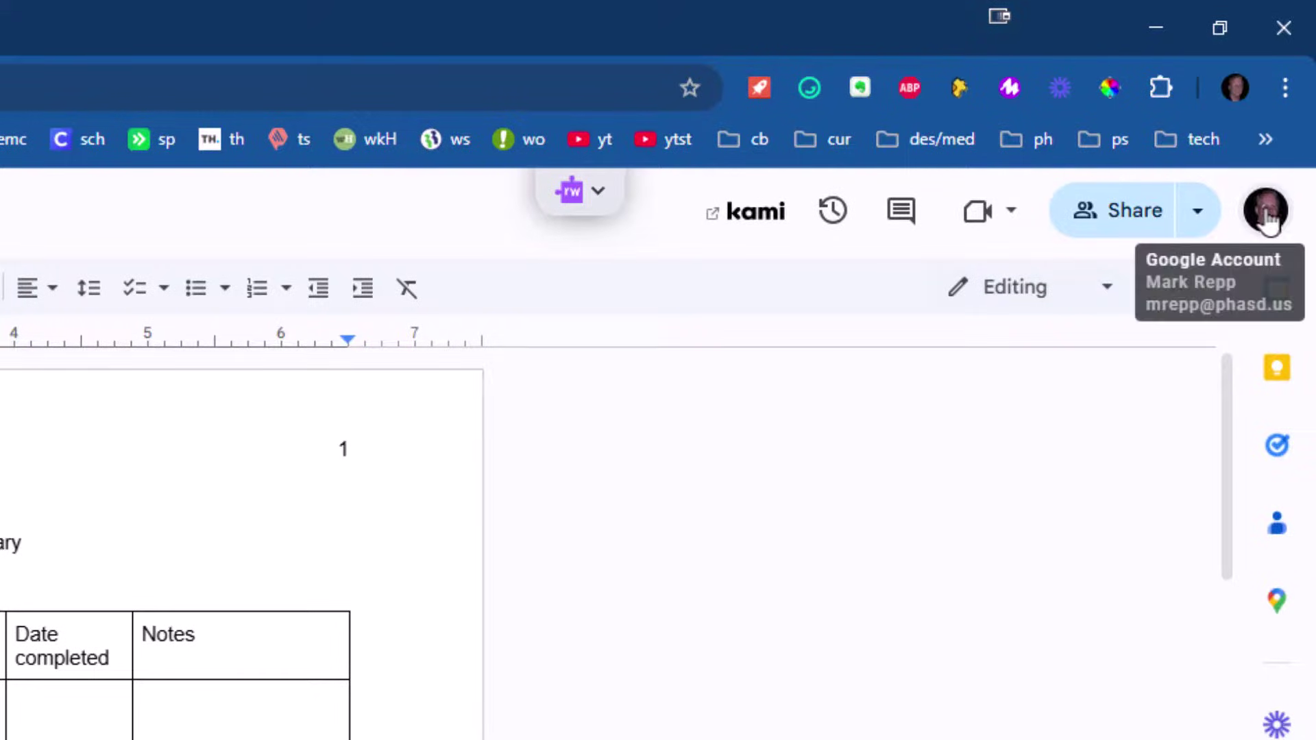
Step: Compare the Docs Google account panel with the Chrome profile menu, closing each afterward
left_click(1282, 144)
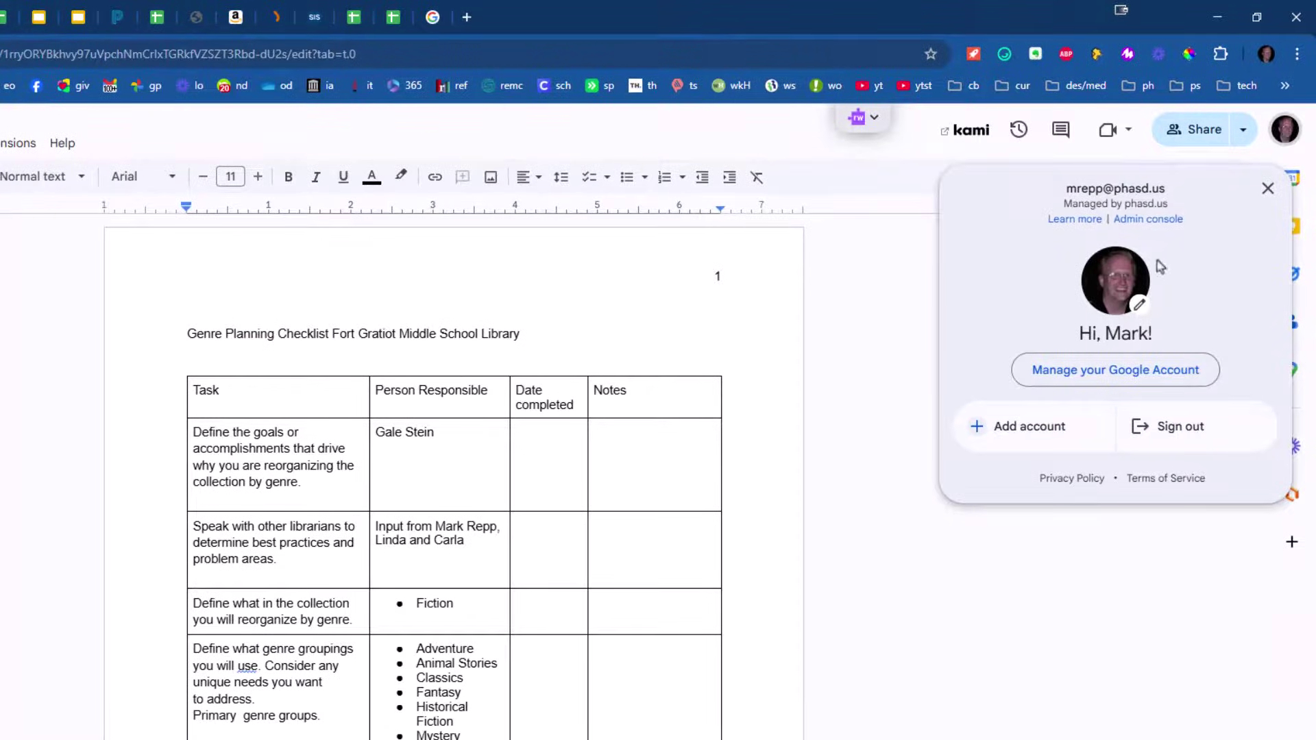
left_click(921, 182)
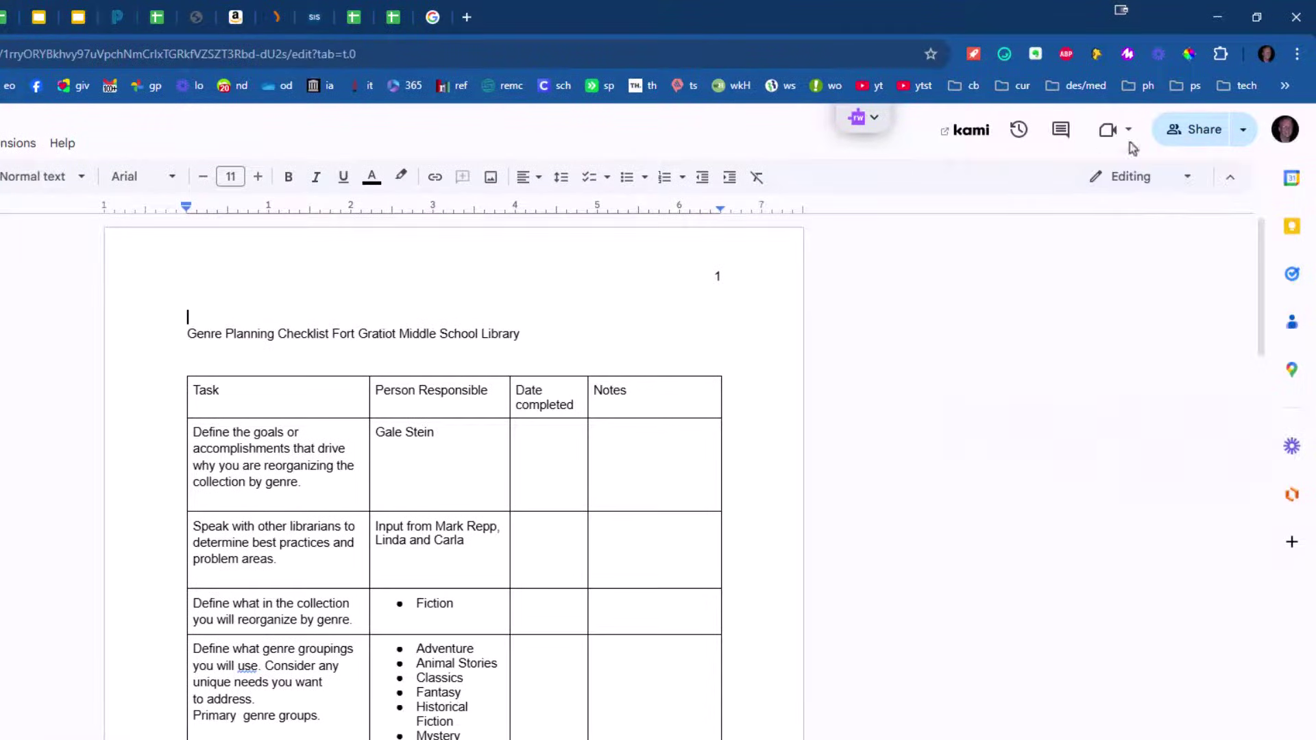
left_click(1266, 55)
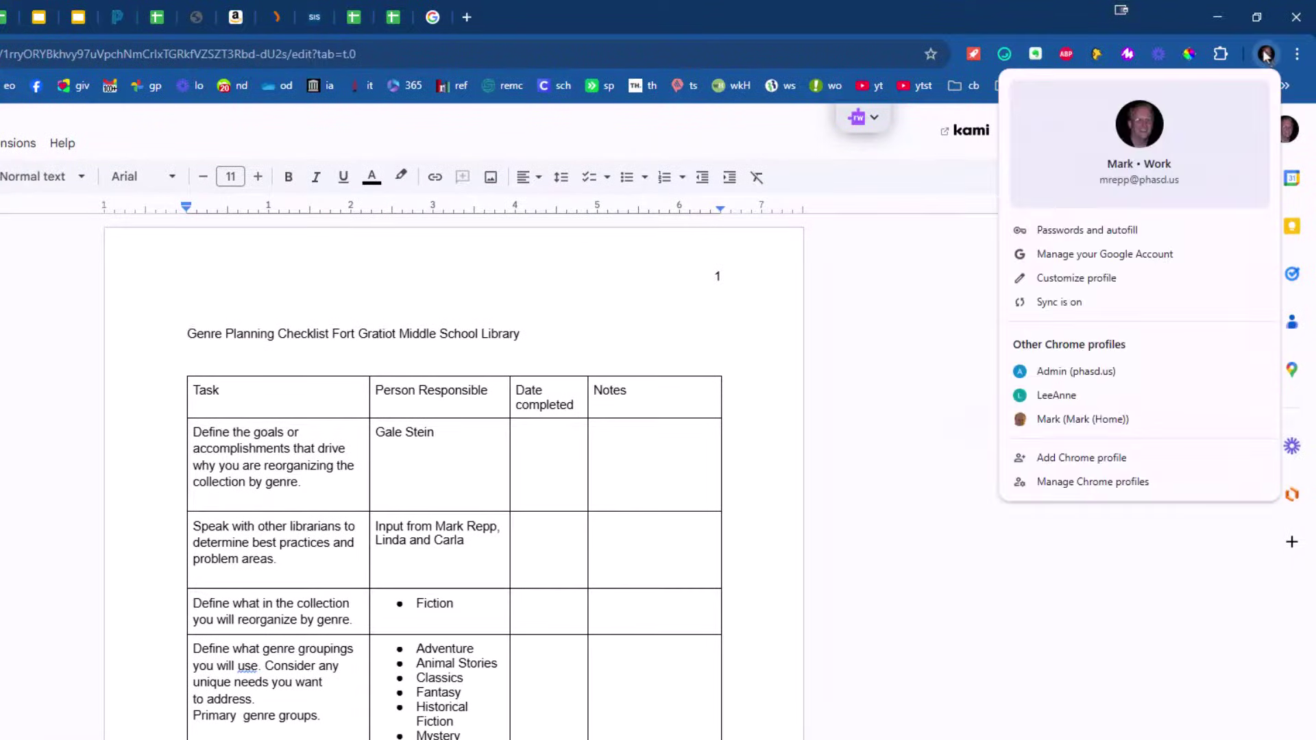
left_click(933, 224)
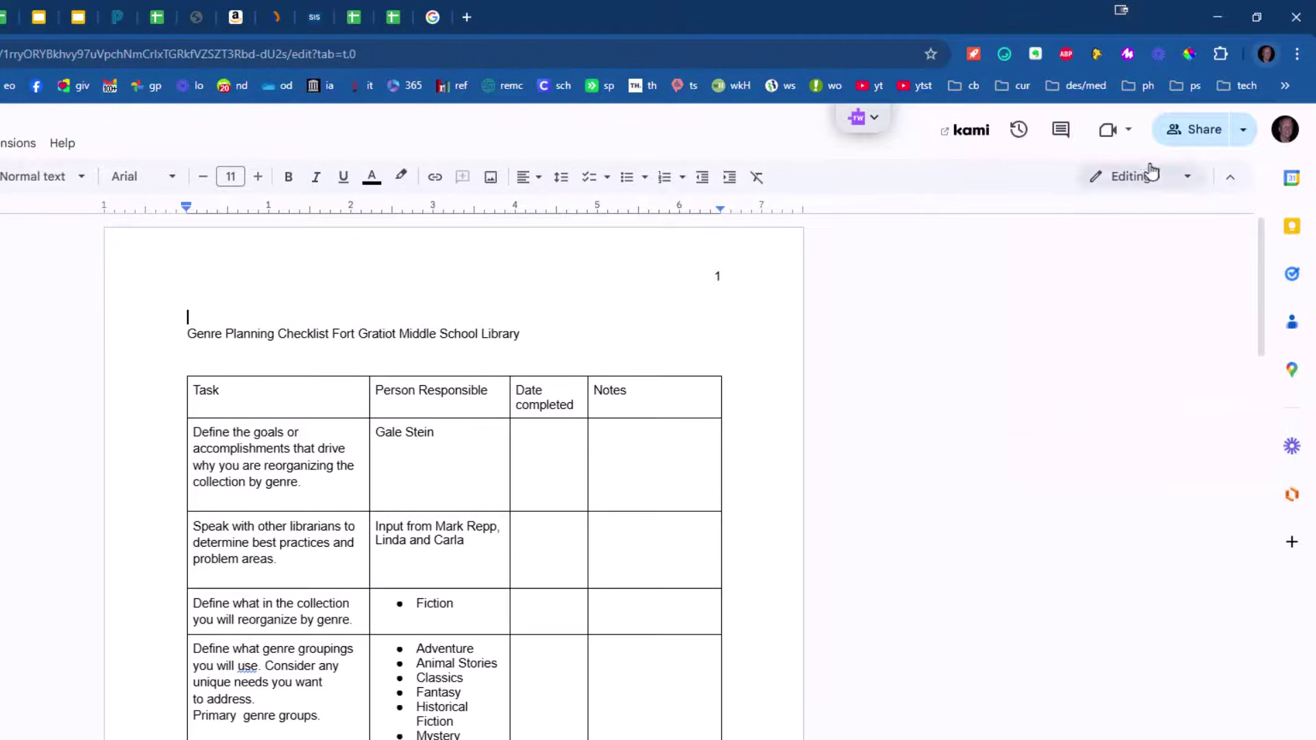
left_click(1284, 133)
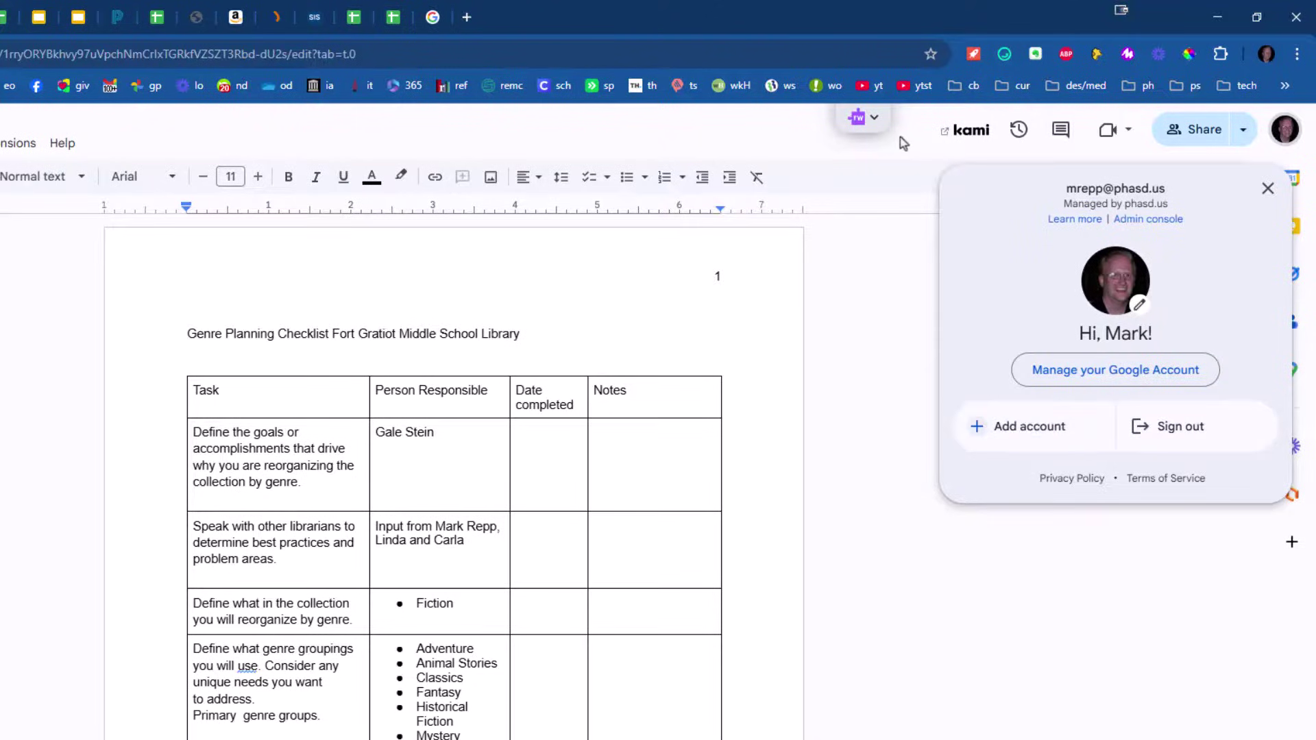
left_click(912, 152)
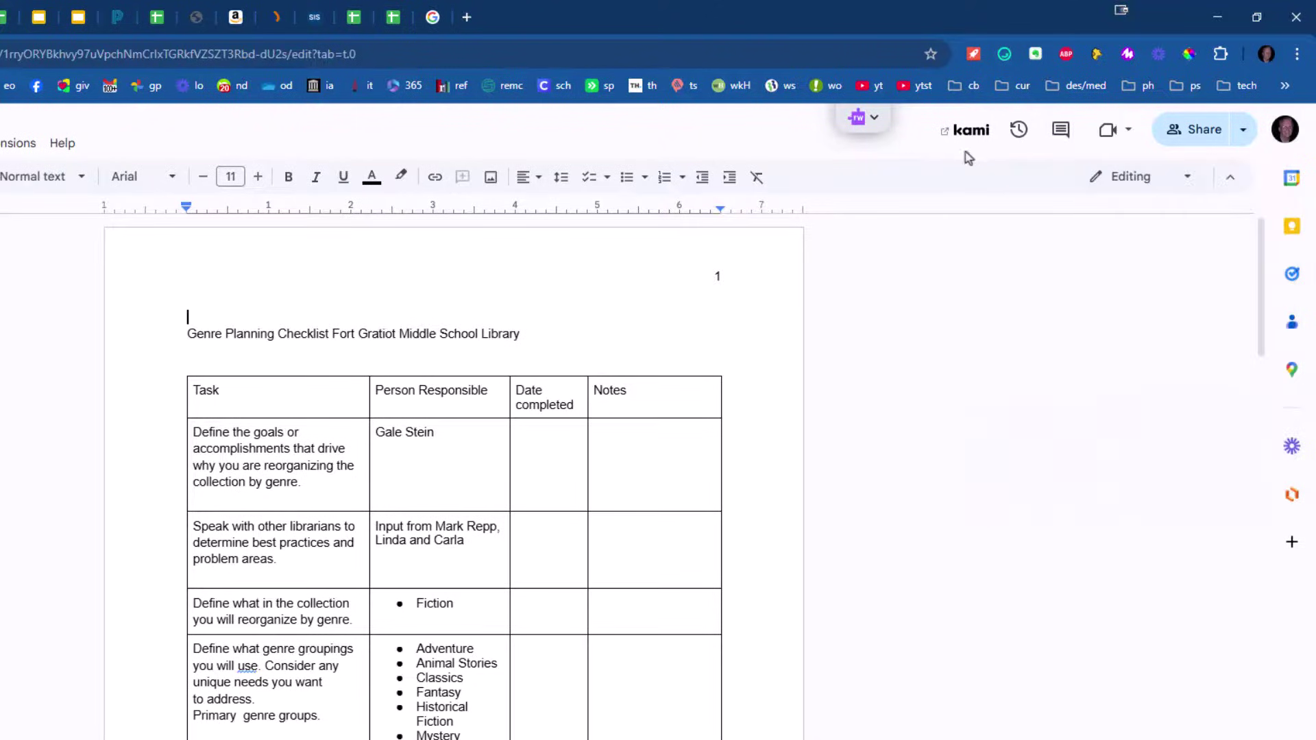
Step: Recheck the Chrome profile list and dismiss it, leaving the Genre Planning Checklist document showing
left_click(1265, 58)
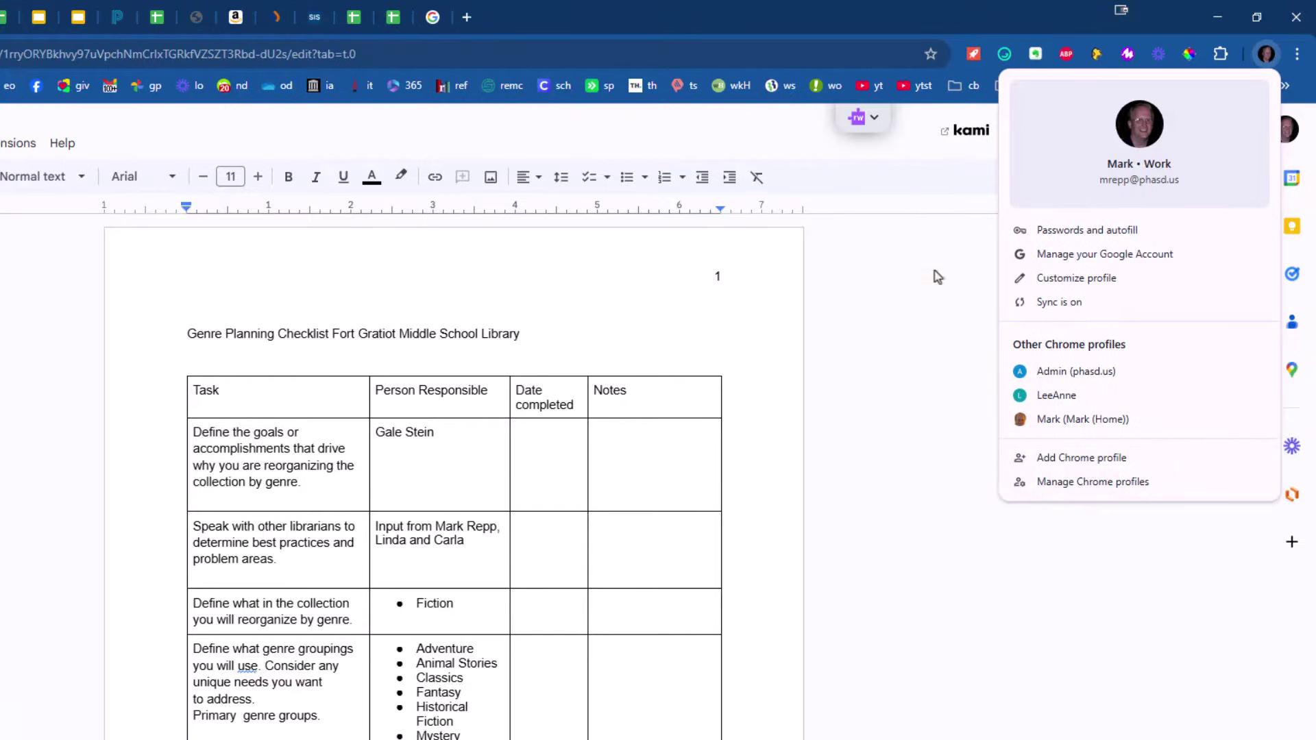
left_click(899, 175)
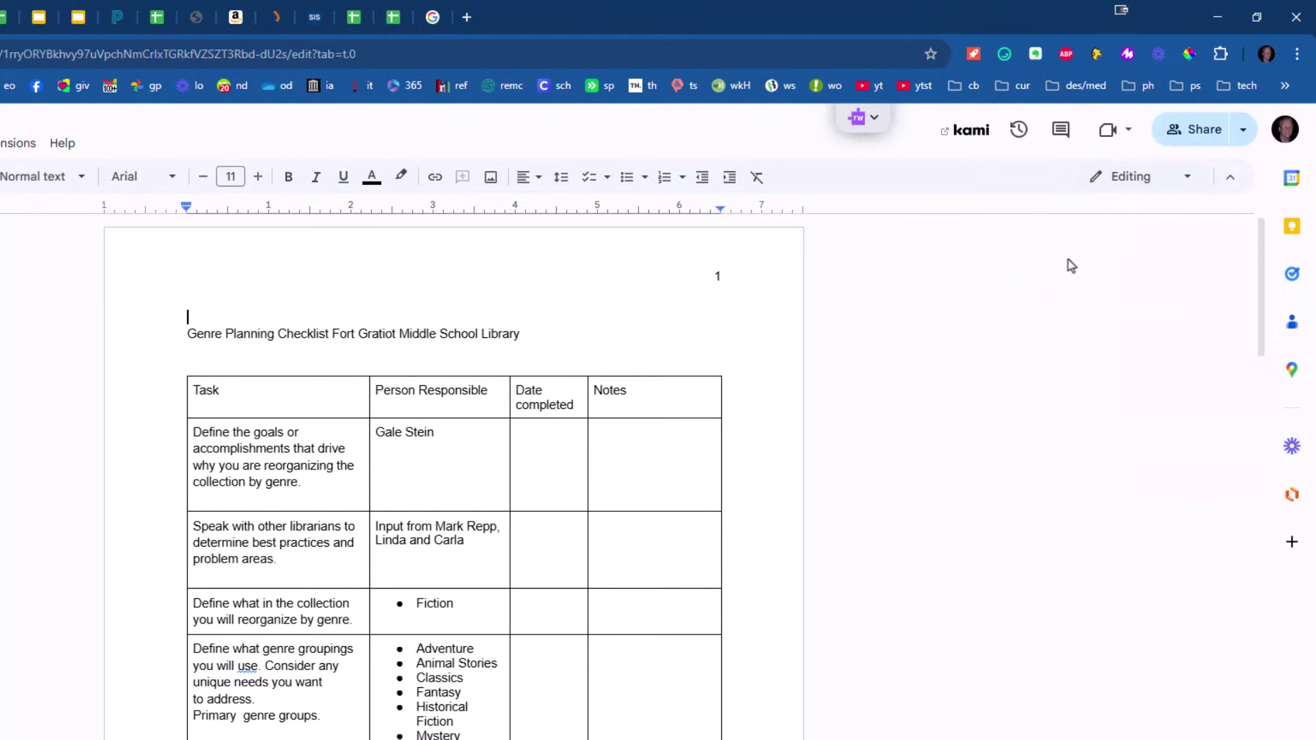
left_click(1267, 57)
left_click(1267, 57)
left_click(1267, 55)
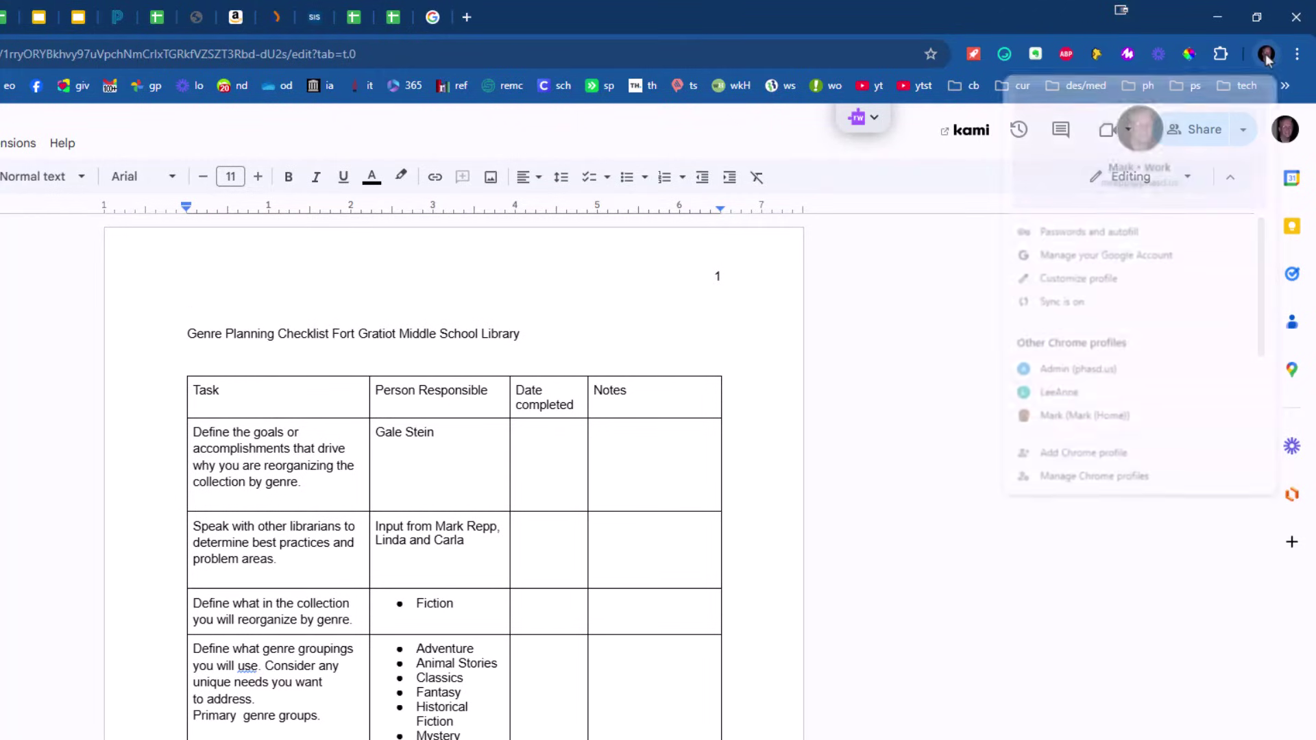
left_click(959, 179)
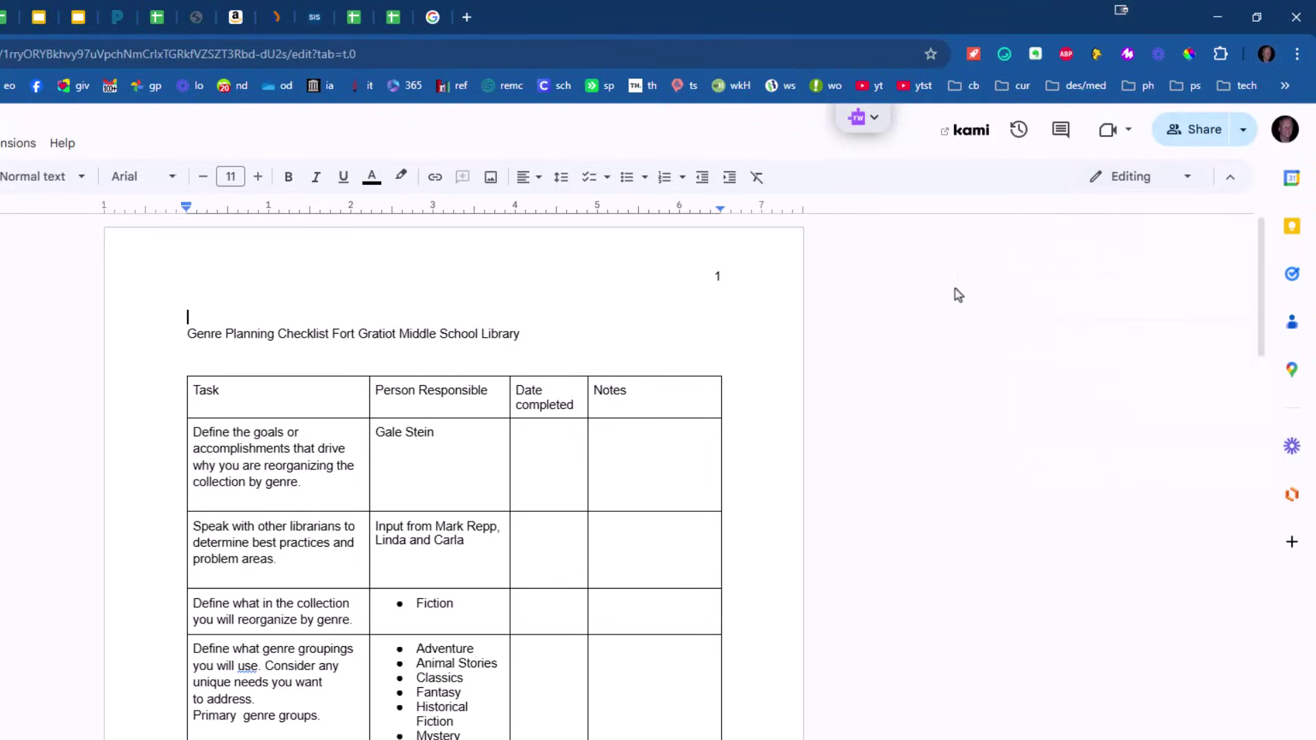